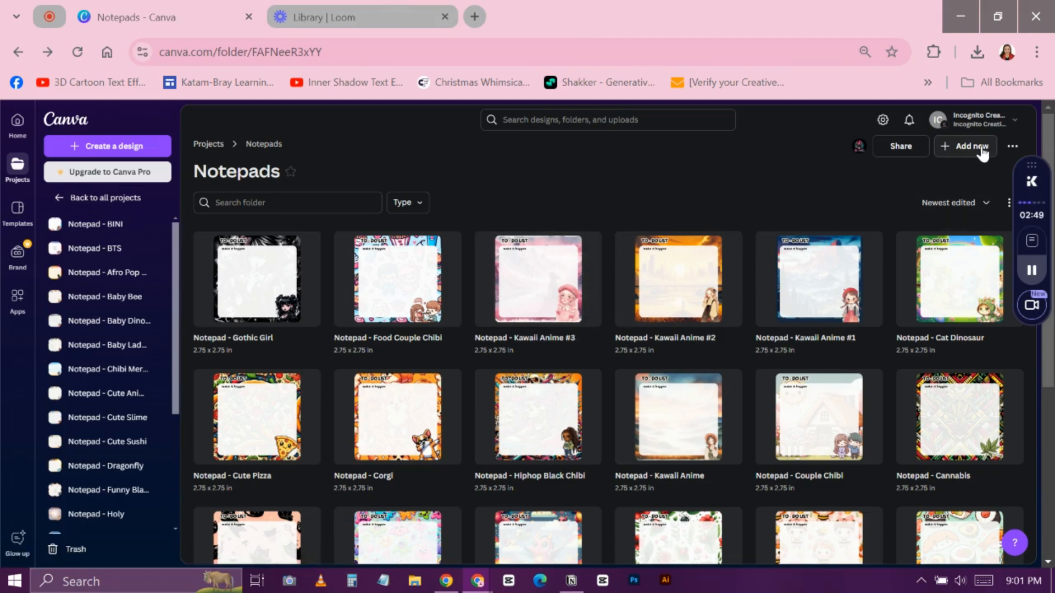
Review the teams and accounts available to the signed-in Canva user.
{"action": "left_click", "coordinate": [948, 126]}
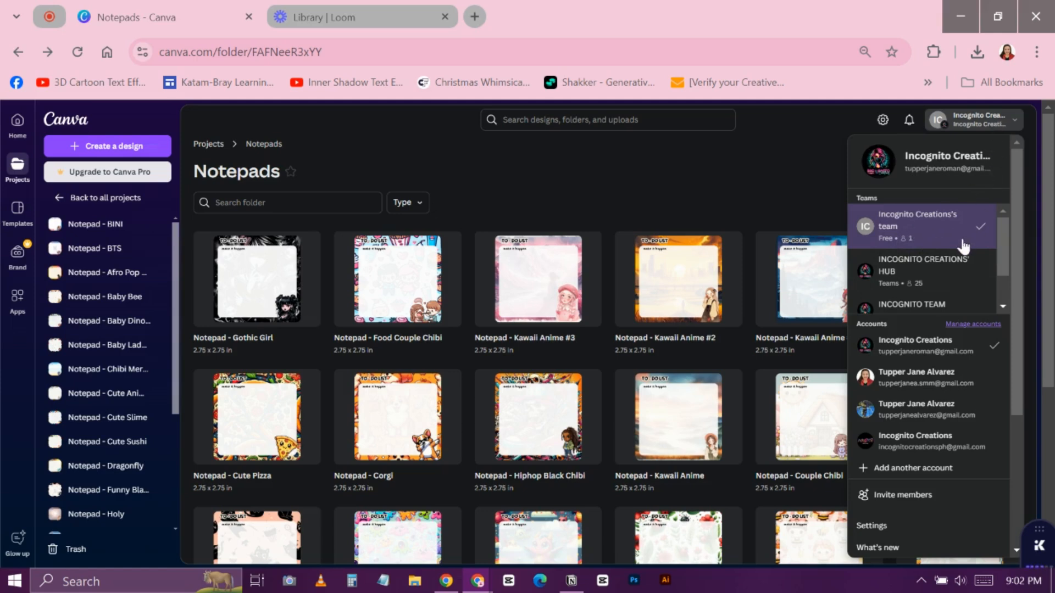
{"action": "scroll", "coordinate": [963, 246], "scroll_direction": "down", "scroll_amount": 2}
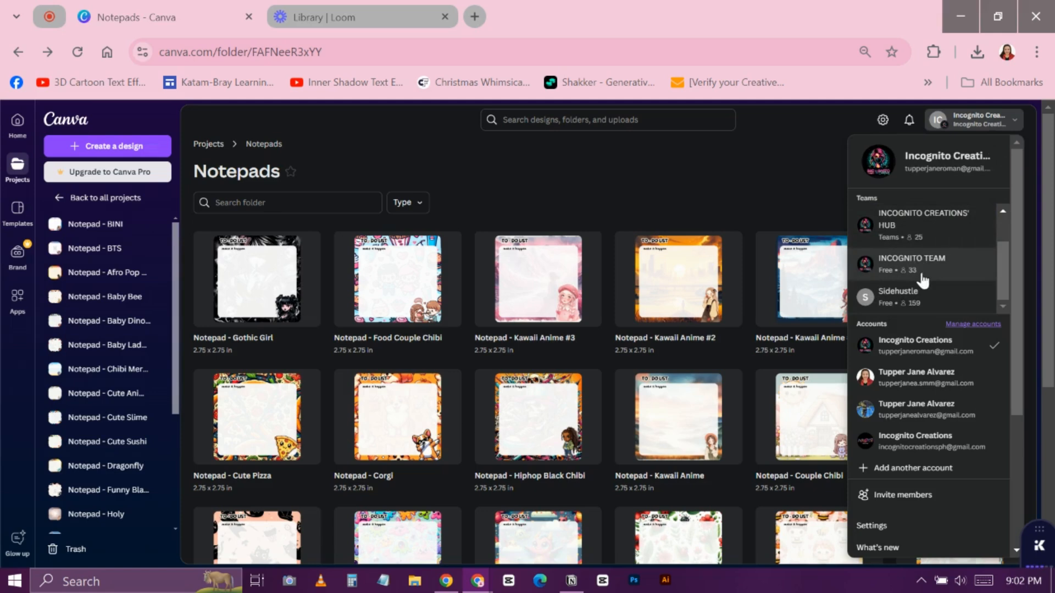
{"action": "scroll", "coordinate": [923, 281], "scroll_direction": "up", "scroll_amount": 2}
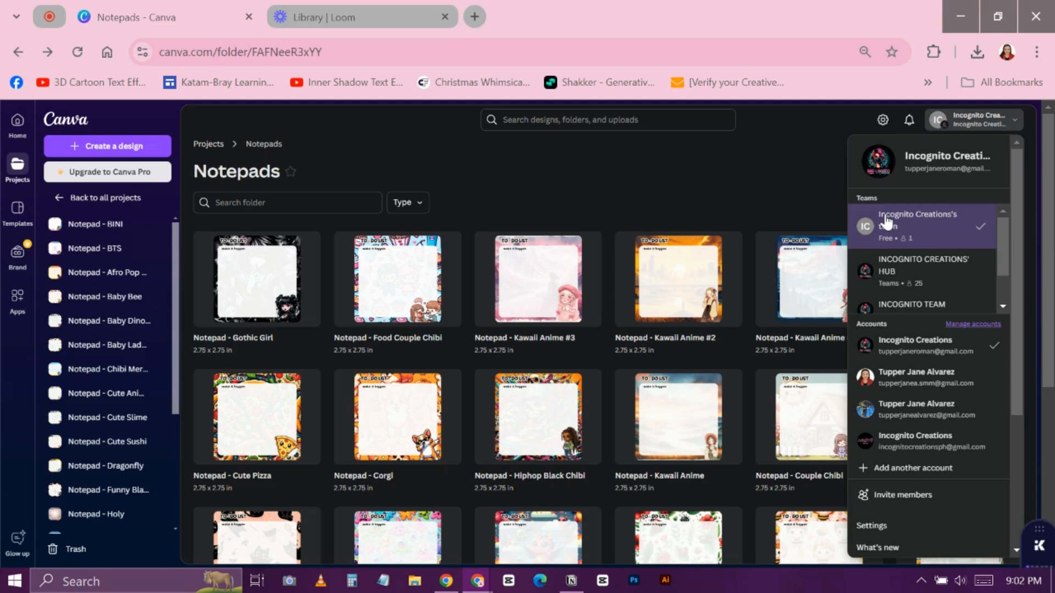
{"action": "left_click", "coordinate": [749, 204]}
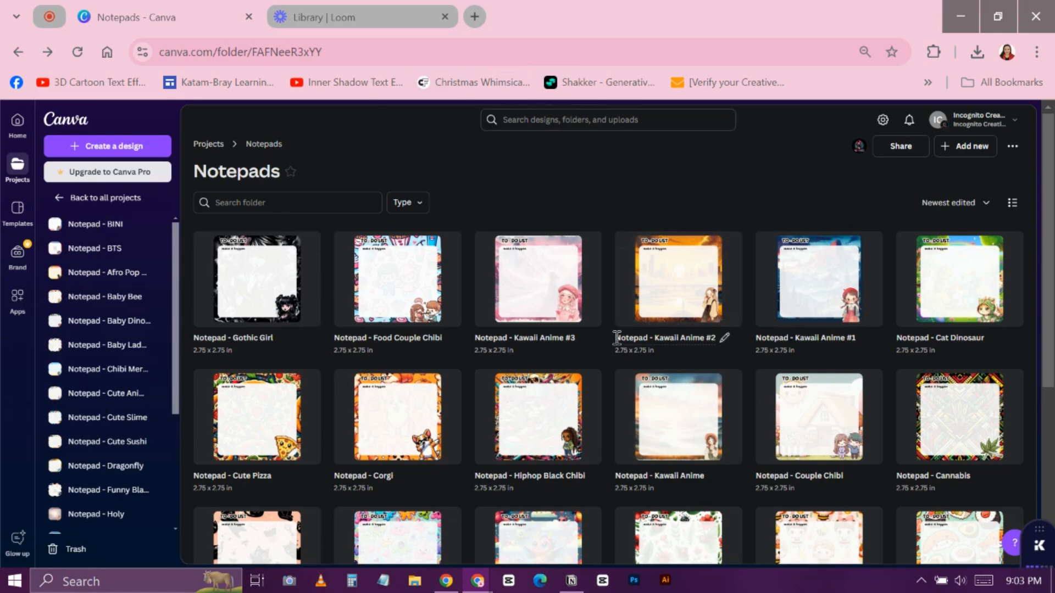
{"action": "left_click", "coordinate": [973, 122]}
{"action": "left_click", "coordinate": [802, 179]}
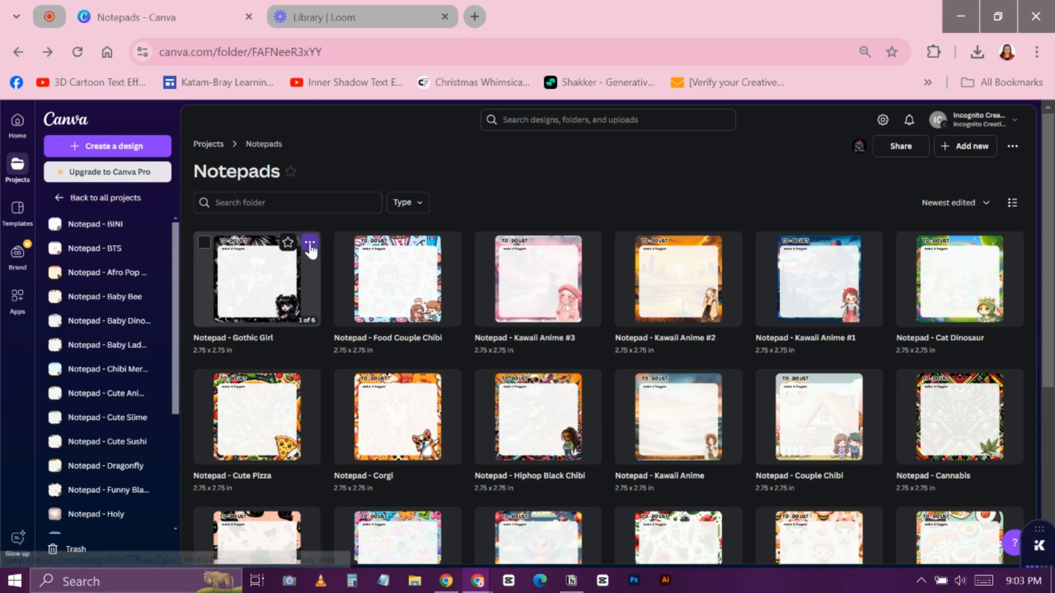
Make a copy of the "Notepad - Gothic Girl" design and open the copy.
{"action": "left_click", "coordinate": [309, 243]}
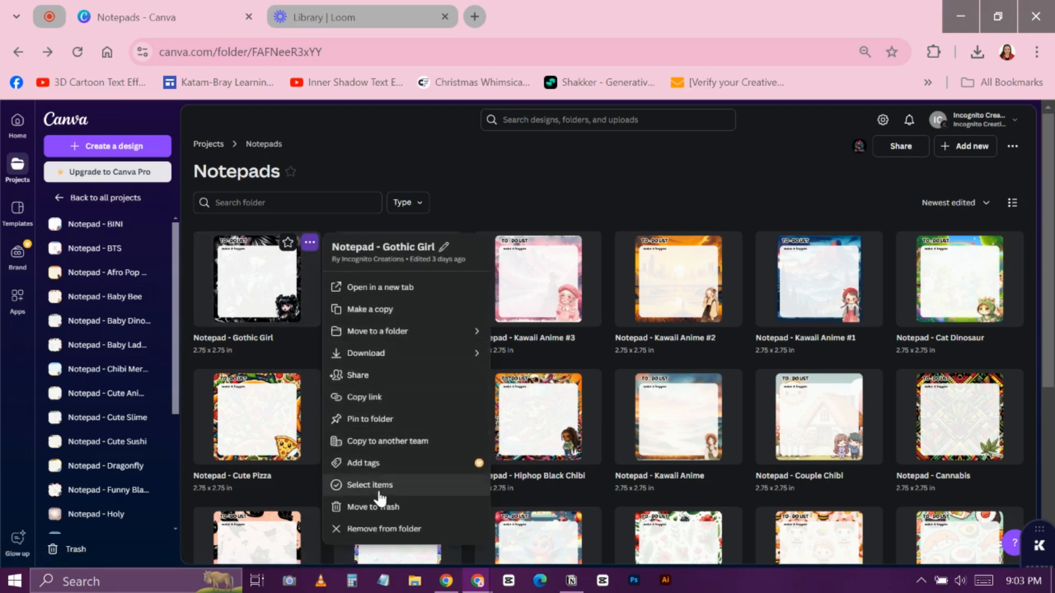
{"action": "left_click", "coordinate": [385, 310]}
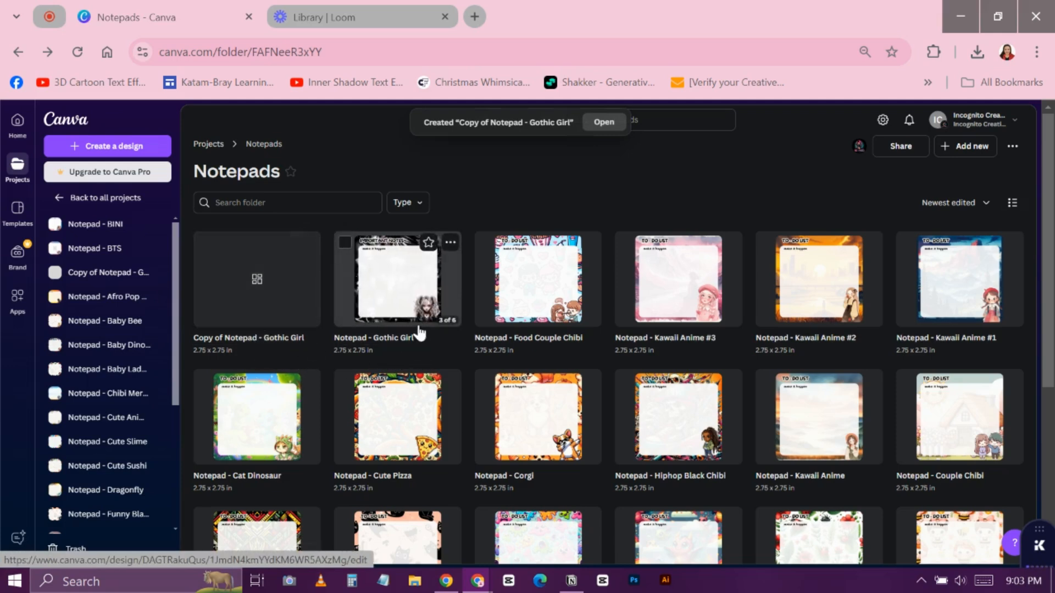
{"action": "left_click", "coordinate": [264, 288]}
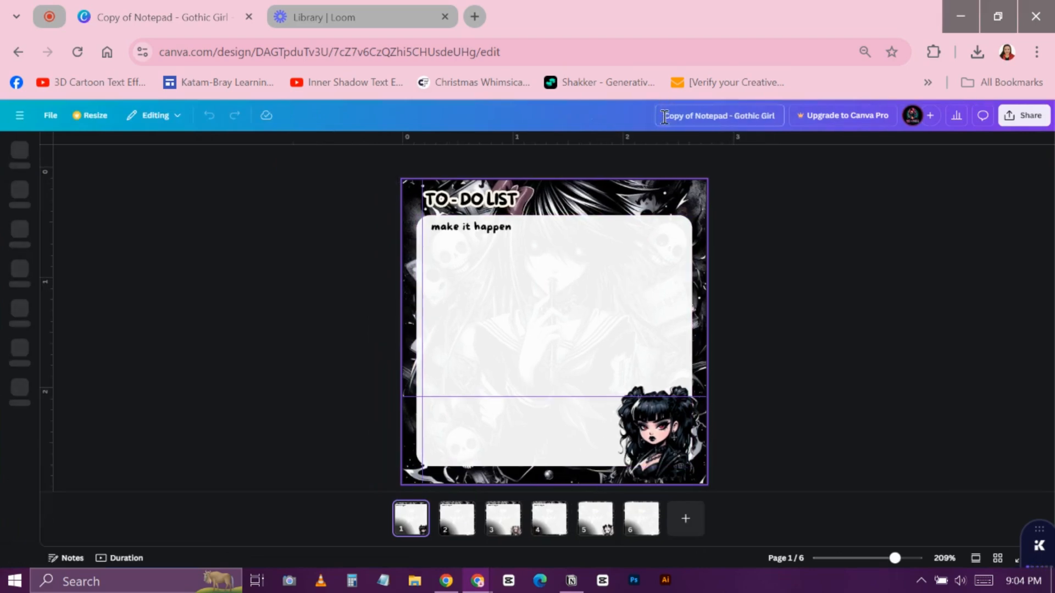
{"action": "left_click_drag", "start_coordinate": [663, 116], "coordinate": [695, 113]}
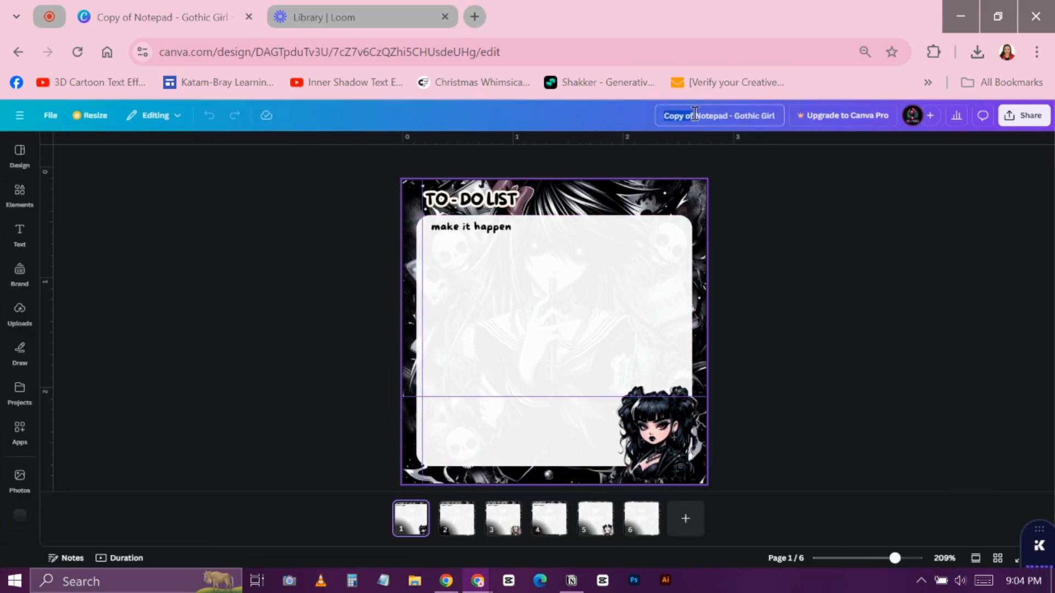
{"action": "left_click", "coordinate": [690, 200]}
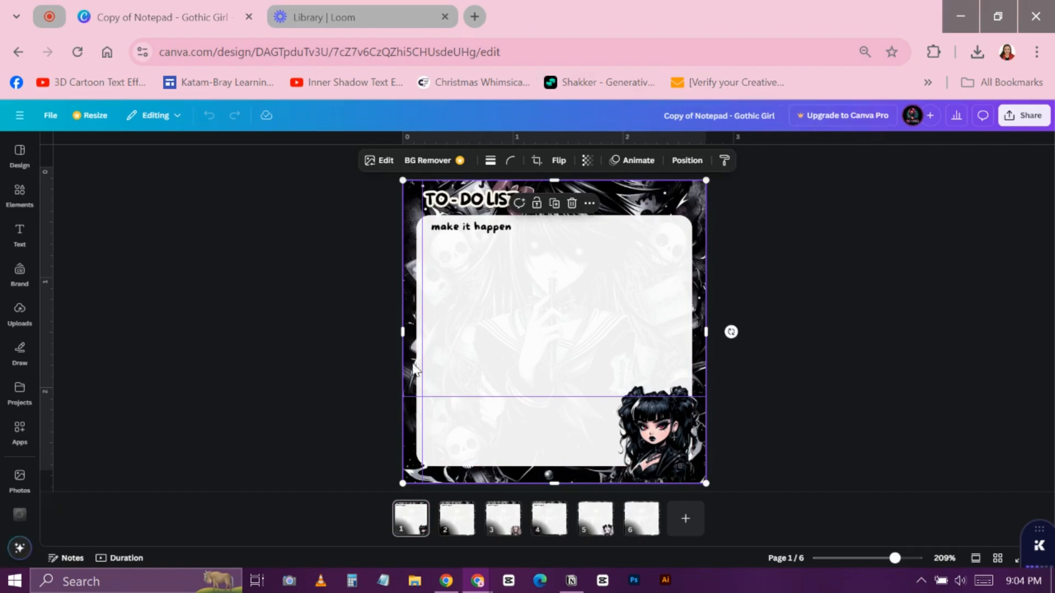
{"action": "left_click", "coordinate": [754, 289]}
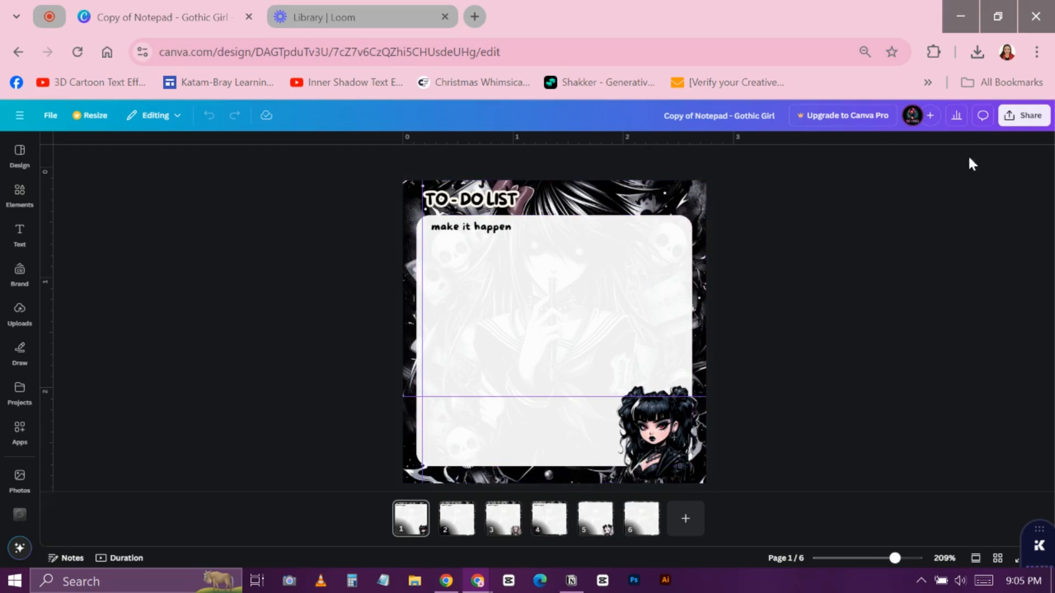
Set the copied notepad's collaboration link to "Anyone with the link" with "Can edit" access and copy the link.
{"action": "left_click", "coordinate": [1025, 130]}
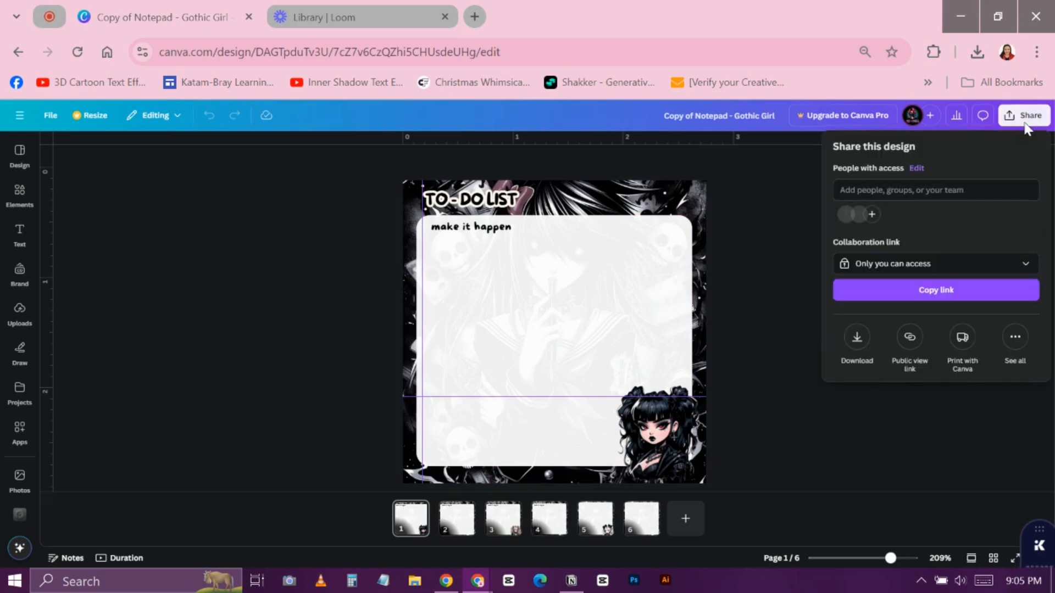
{"action": "left_click", "coordinate": [941, 271]}
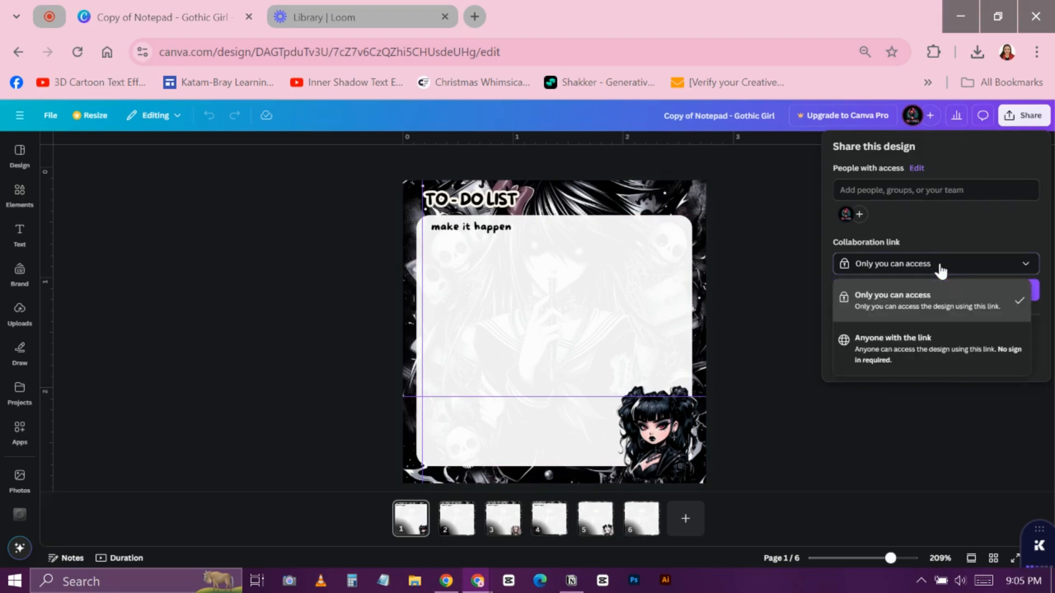
{"action": "left_click", "coordinate": [900, 360]}
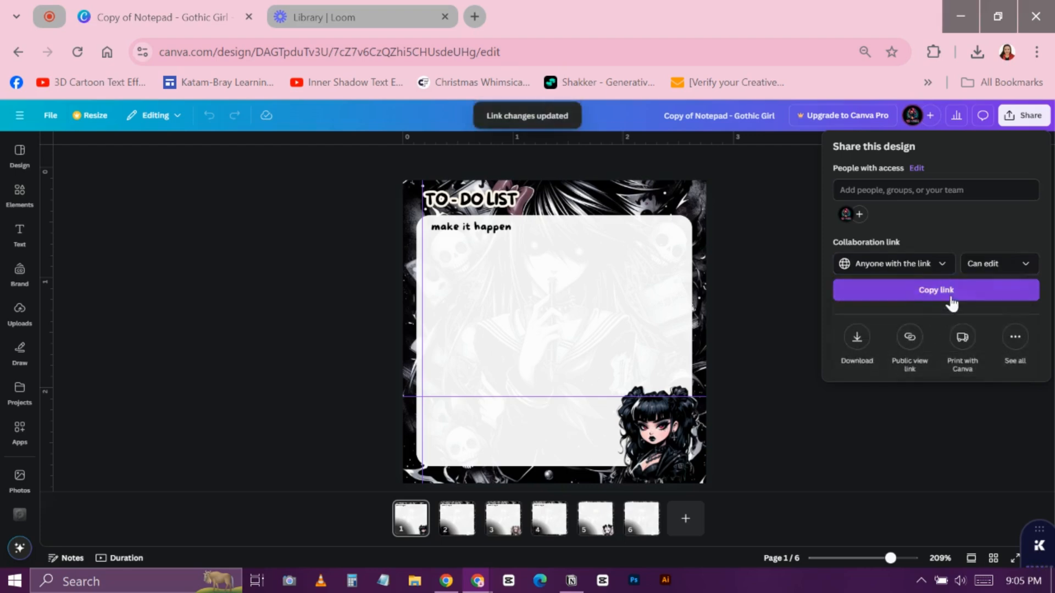
{"action": "left_click", "coordinate": [951, 303]}
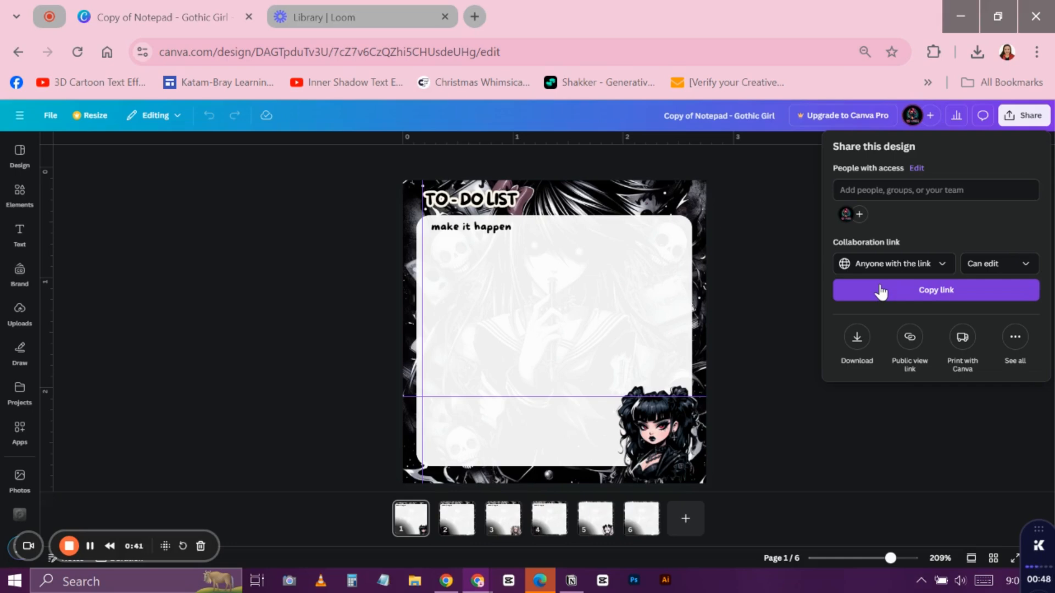
Switch from the current browser profile to the other personal profile's Chrome window.
{"action": "left_click", "coordinate": [1007, 51]}
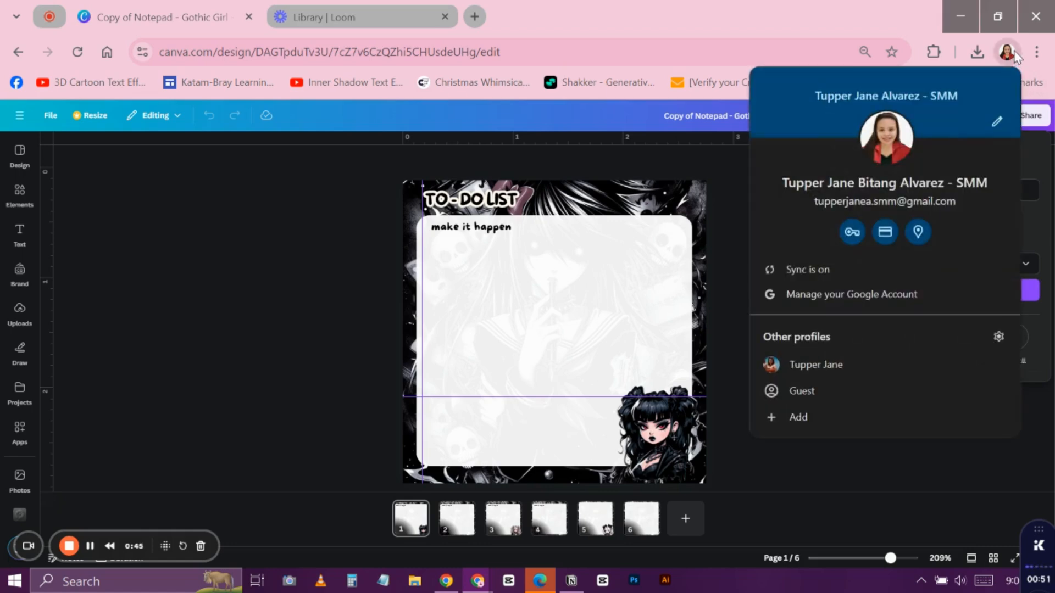
{"action": "left_click", "coordinate": [1012, 54]}
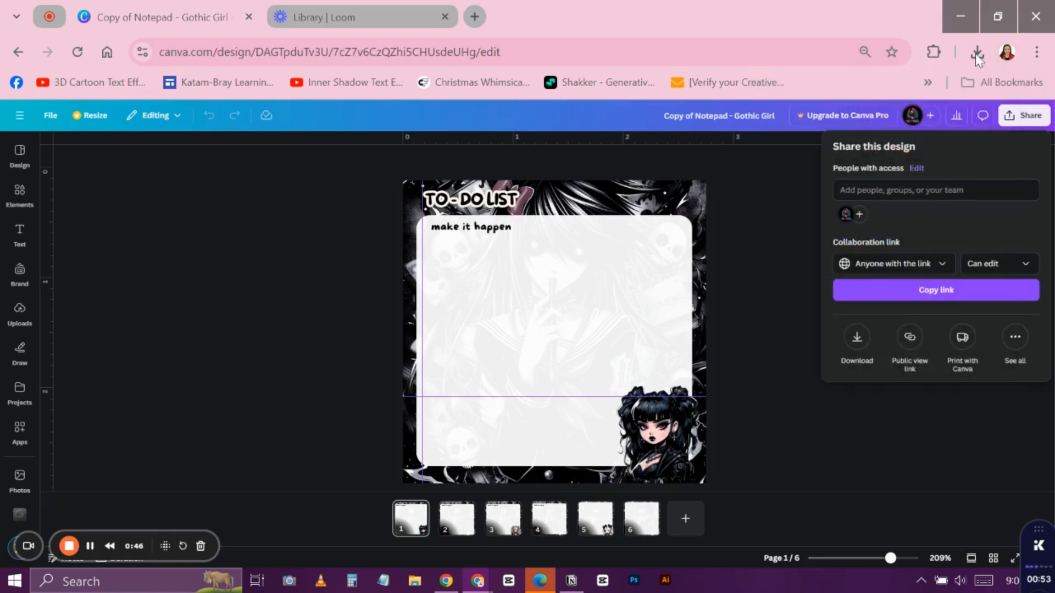
{"action": "left_click", "coordinate": [1007, 53]}
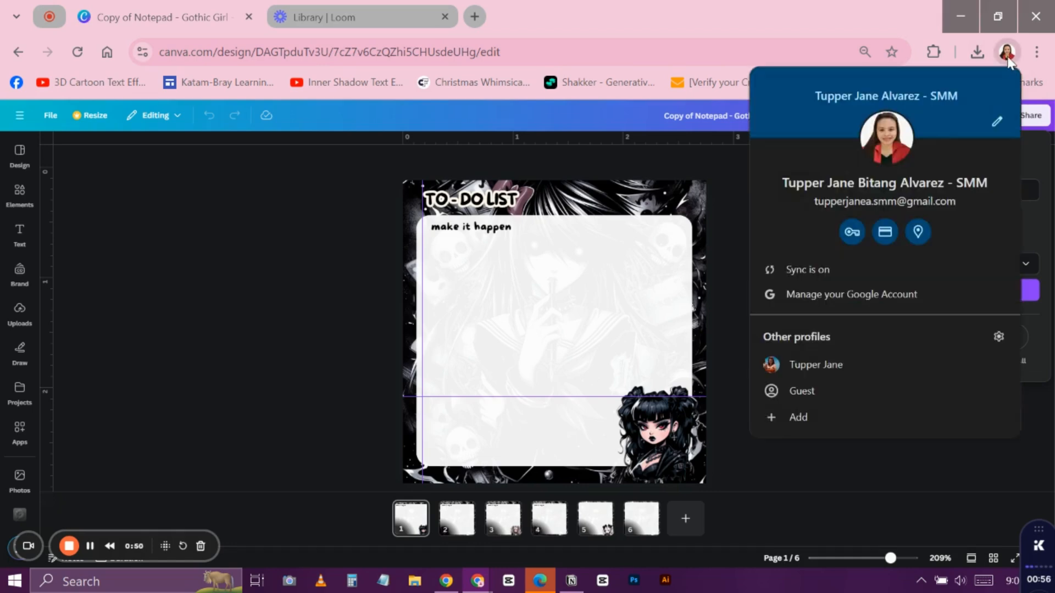
{"action": "left_click", "coordinate": [817, 370]}
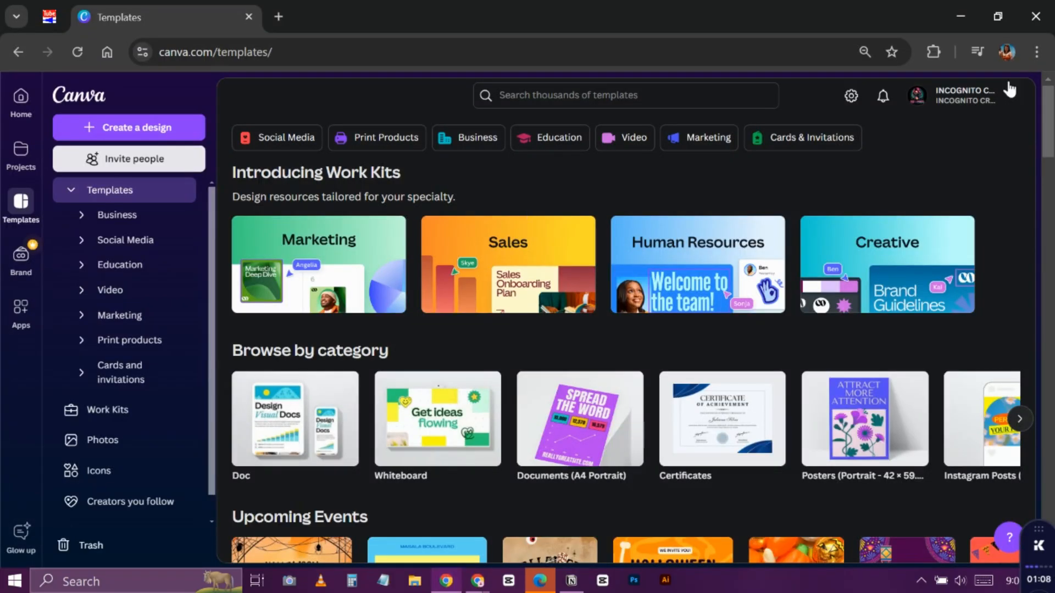
Check which Google account the second browser profile is signed in to.
{"action": "left_click", "coordinate": [1006, 52]}
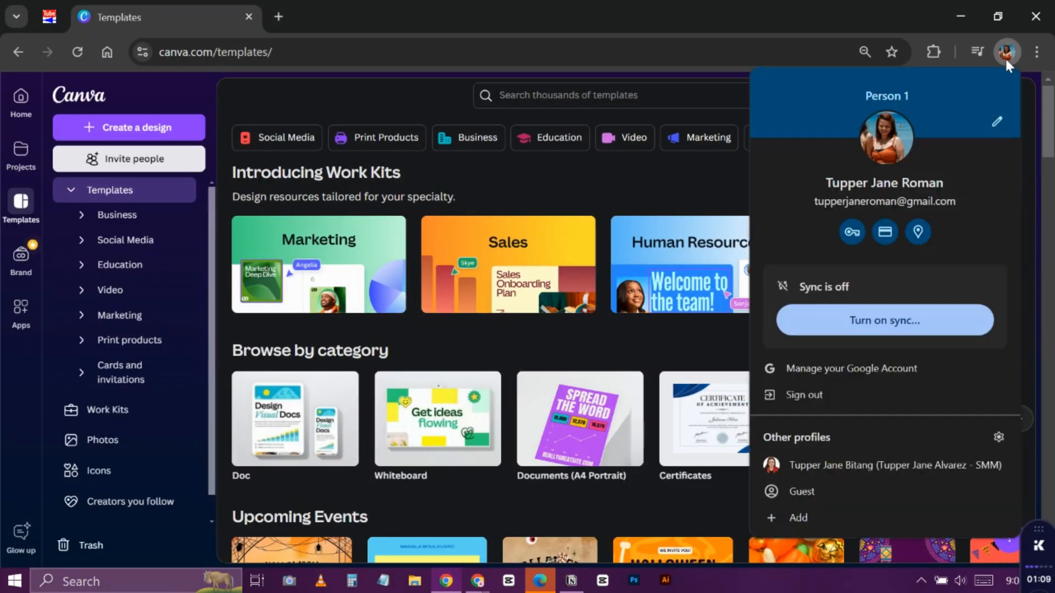
{"action": "left_click", "coordinate": [1006, 53]}
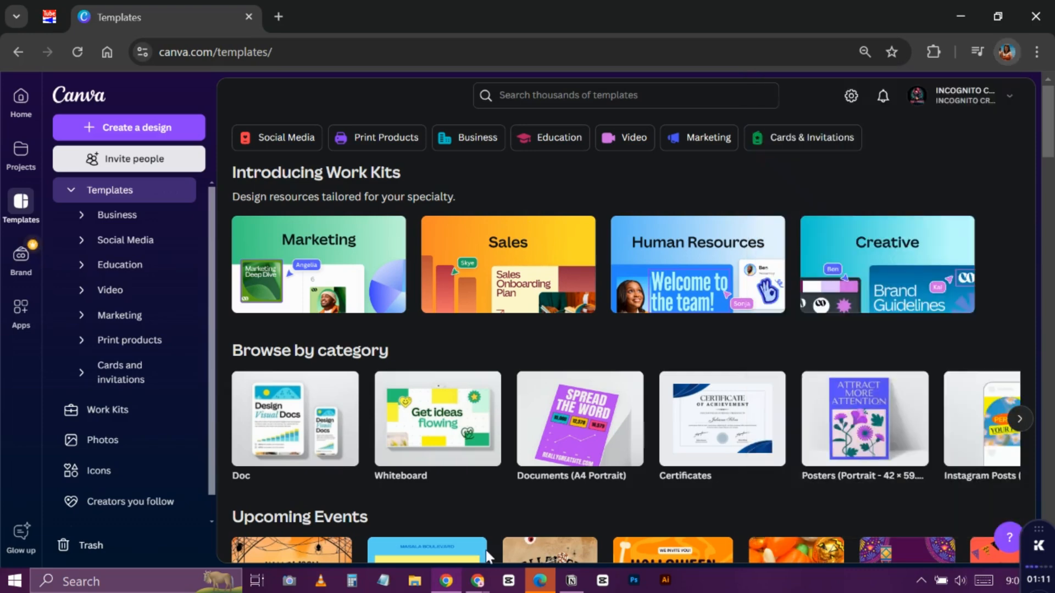
{"action": "mouse_move", "coordinate": [472, 589]}
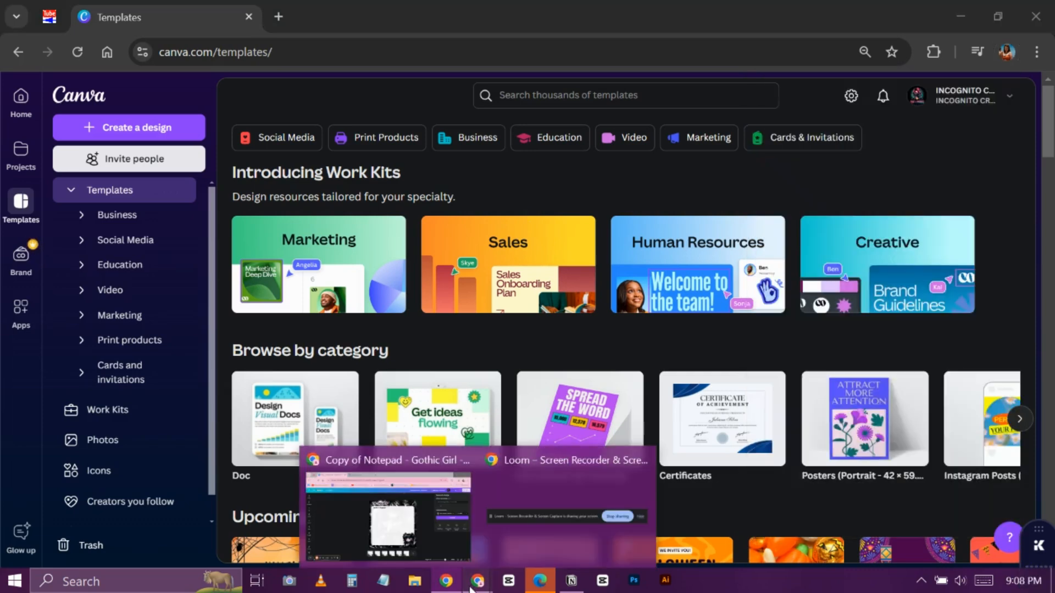
{"action": "left_click", "coordinate": [1003, 62]}
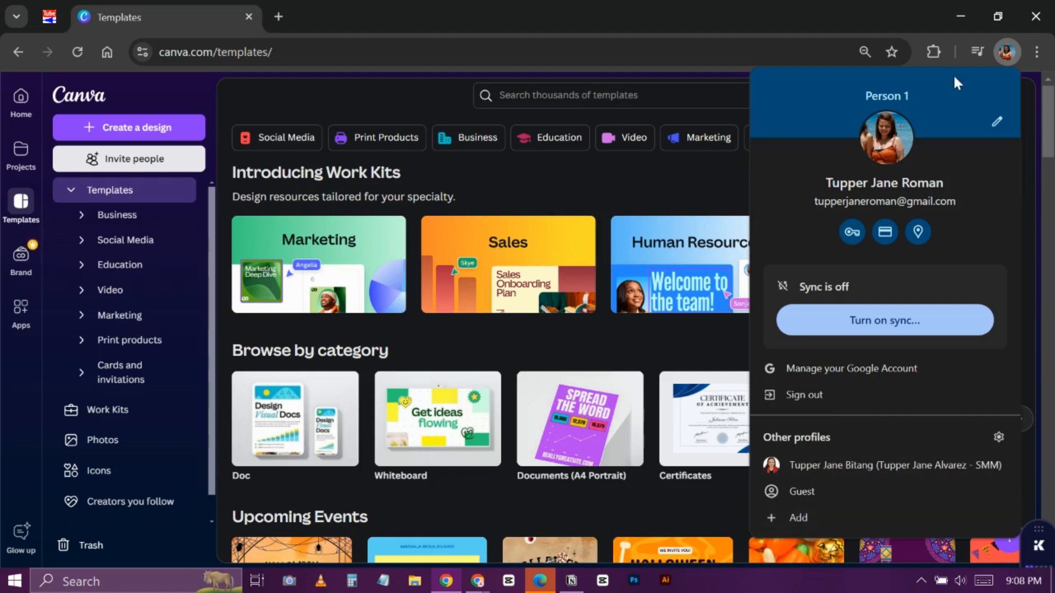
{"action": "left_click", "coordinate": [1005, 53]}
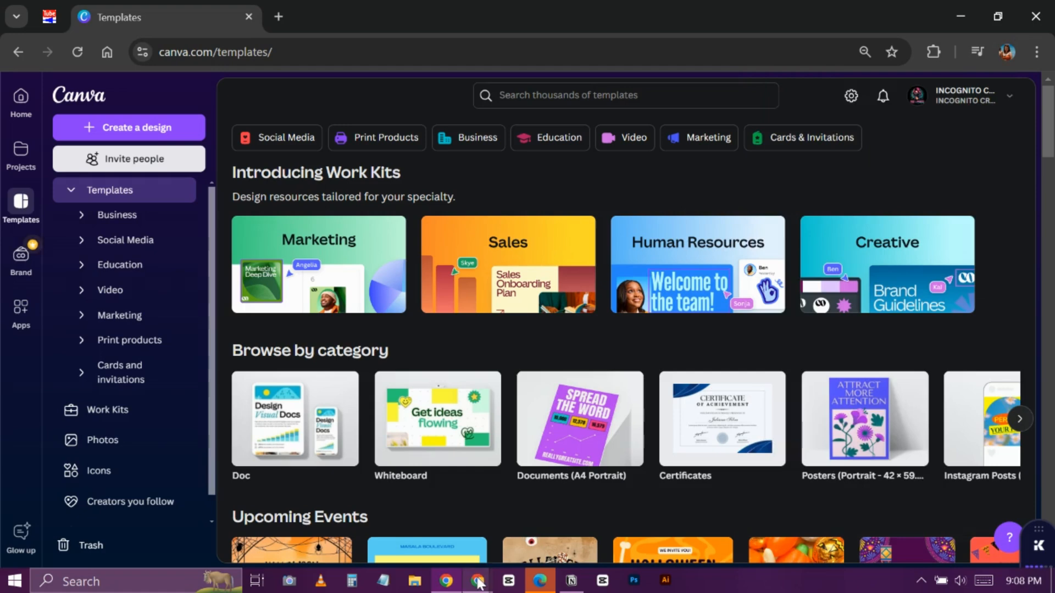
Compare the browser profile of the copied notepad's window with the second profile's window.
{"action": "mouse_move", "coordinate": [478, 583]}
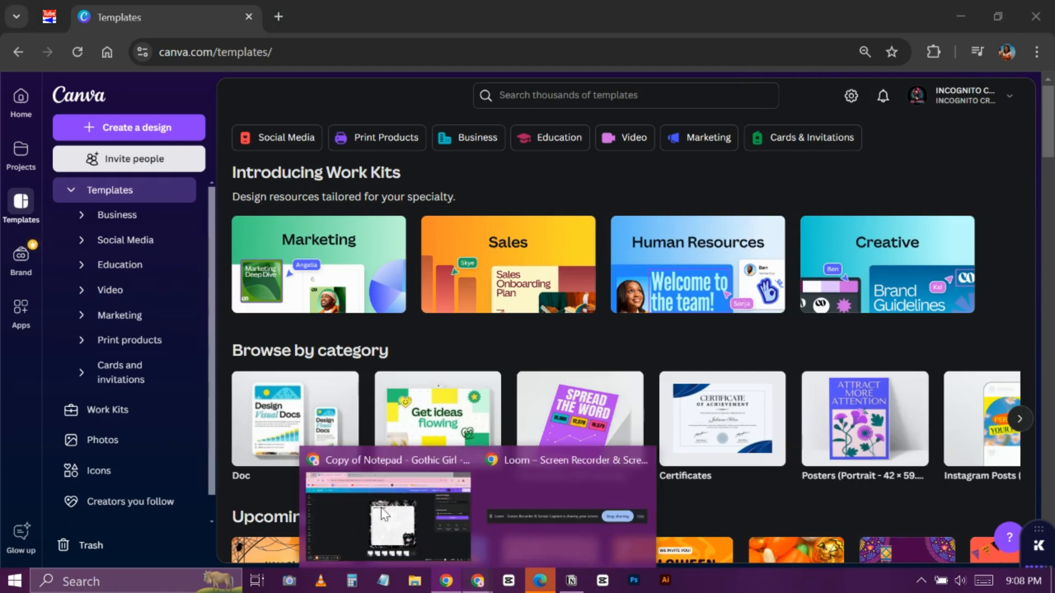
{"action": "left_click", "coordinate": [381, 517]}
{"action": "left_click", "coordinate": [729, 541]}
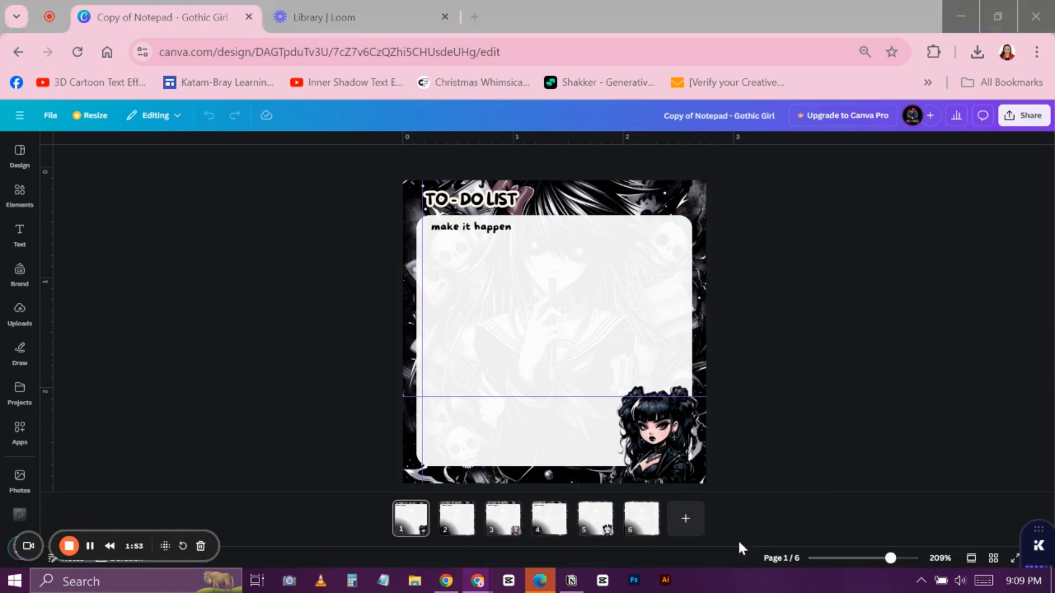
{"action": "left_click", "coordinate": [1007, 52]}
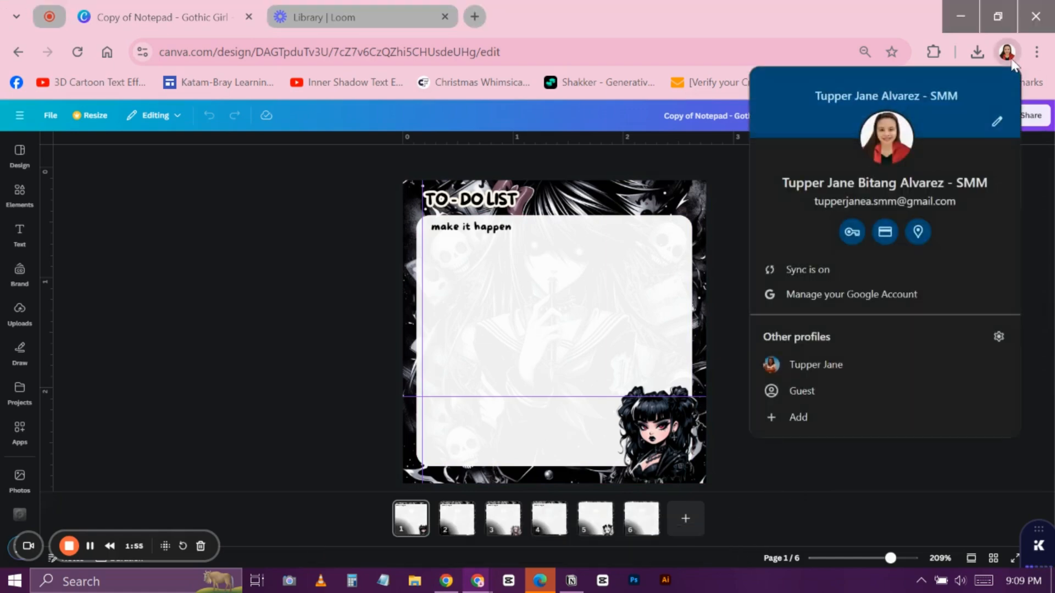
{"action": "left_click", "coordinate": [1007, 52]}
{"action": "left_click", "coordinate": [445, 583]}
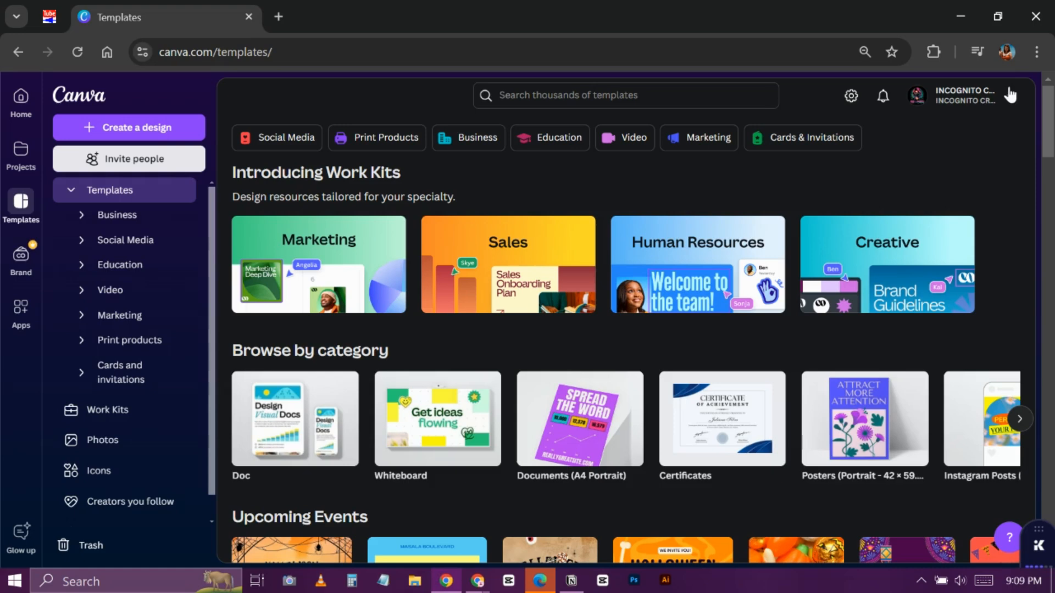
Return to the copied notepad's window and open the Canva Templates page in a new tab.
{"action": "mouse_move", "coordinate": [475, 583]}
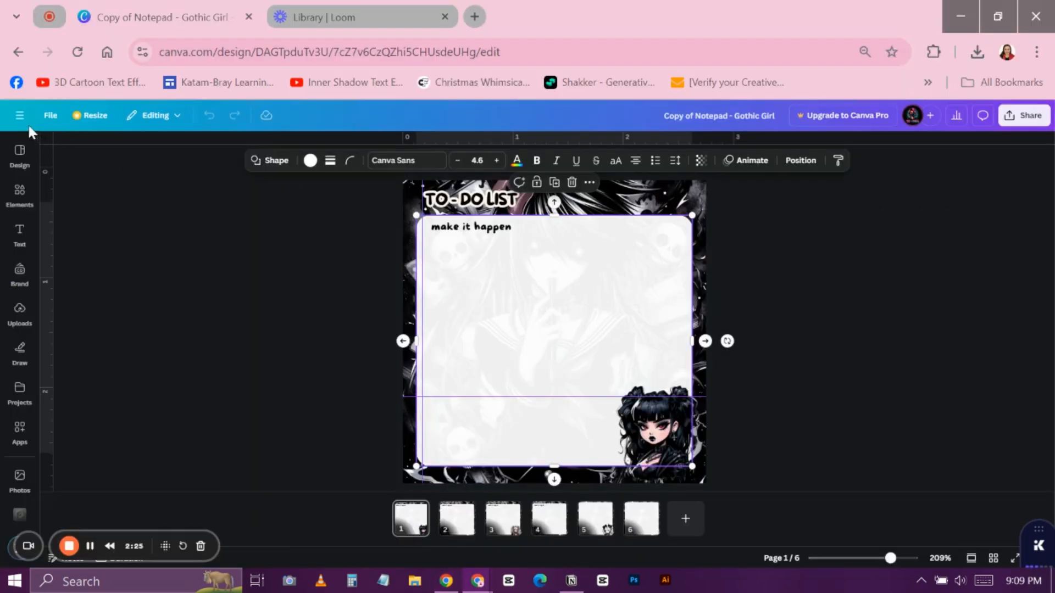
{"action": "left_click", "coordinate": [20, 117]}
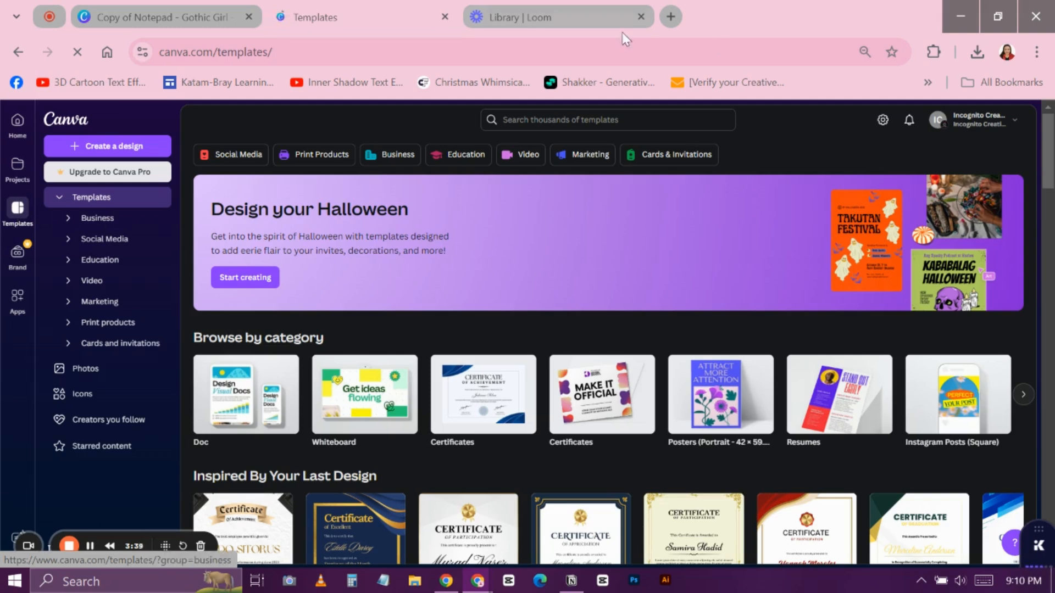
Check the browser profile and the active Canva account and team in the first window.
{"action": "left_click", "coordinate": [1006, 59]}
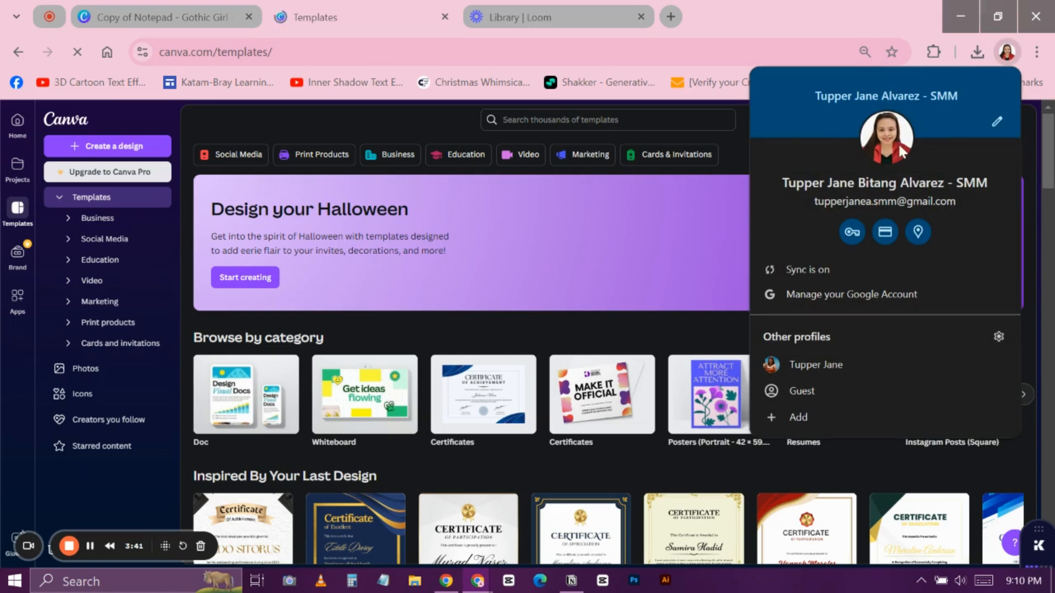
{"action": "key", "text": "Escape"}
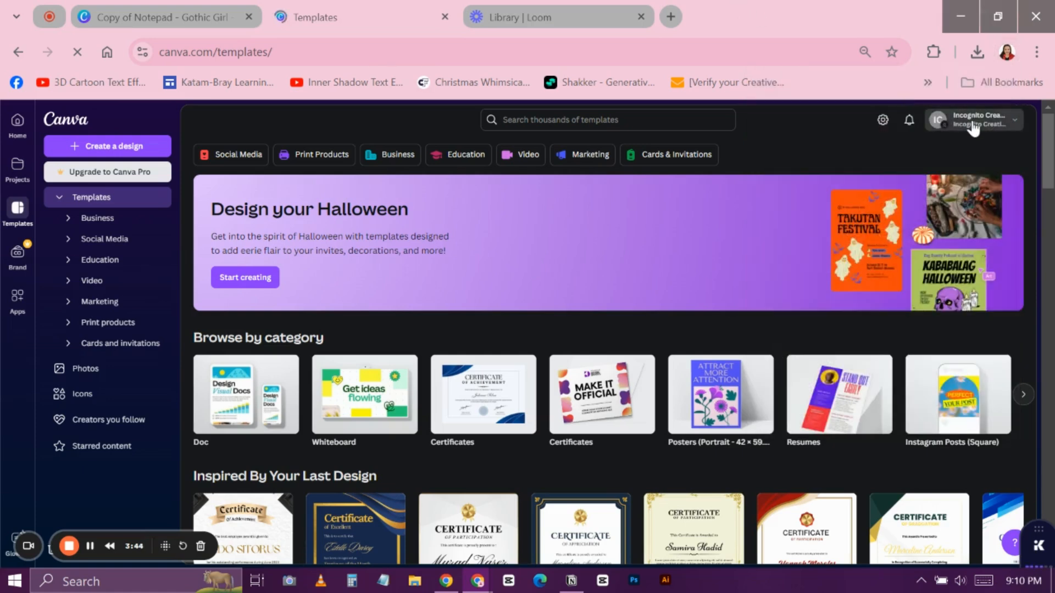
{"action": "left_click", "coordinate": [972, 126]}
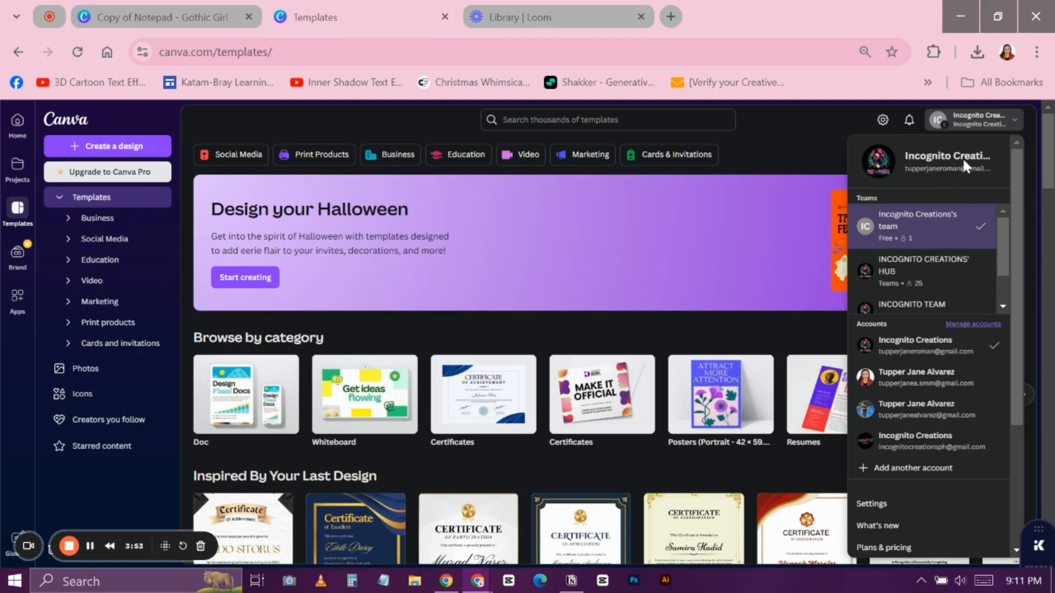
{"action": "left_click", "coordinate": [986, 126]}
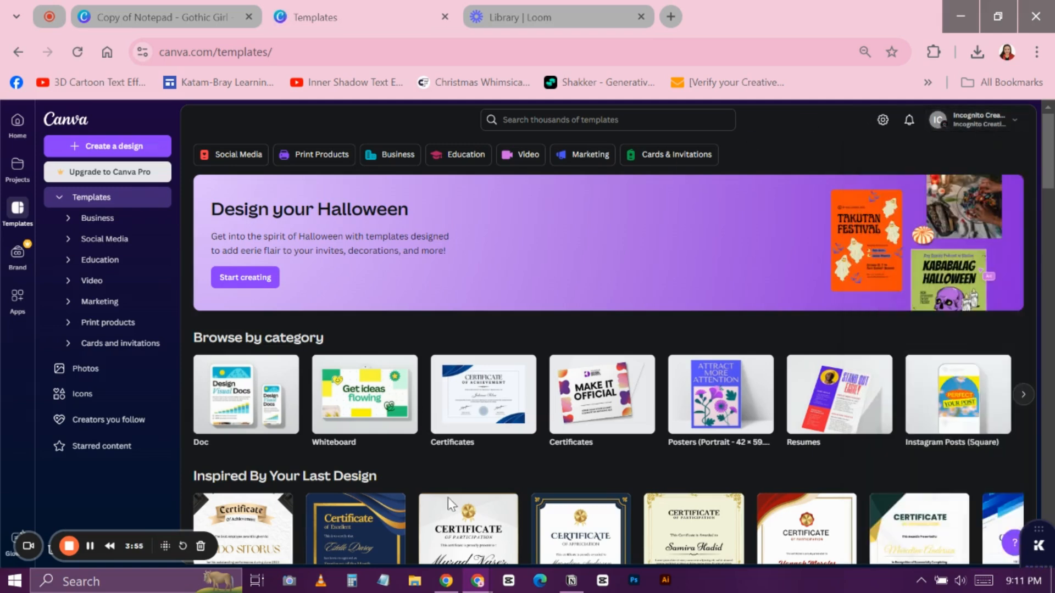
Check the browser profile and the active Canva account in the second profile's window.
{"action": "left_click", "coordinate": [446, 580]}
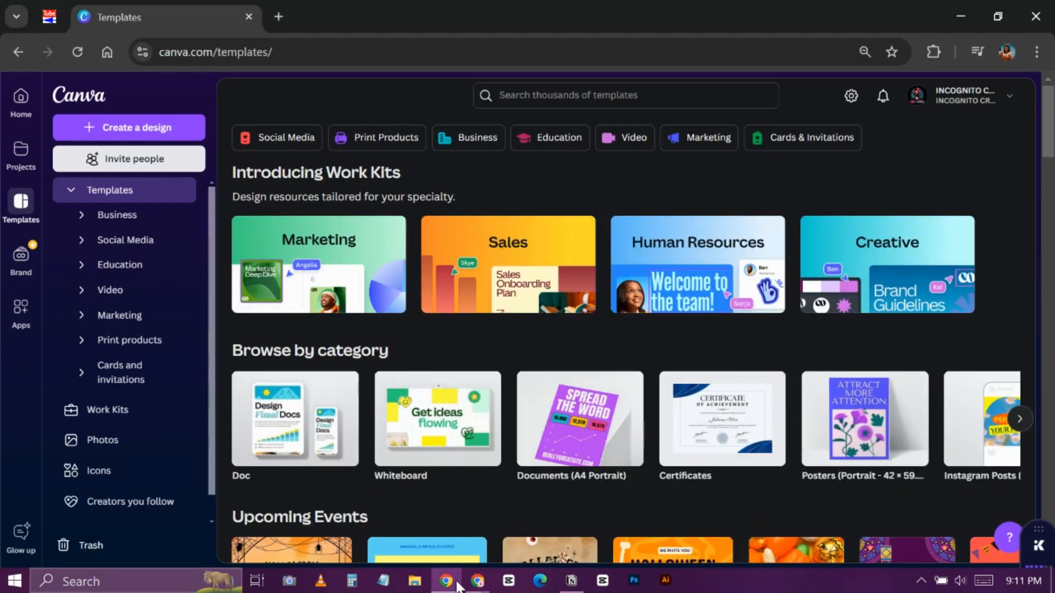
{"action": "left_click", "coordinate": [1007, 59]}
{"action": "left_click", "coordinate": [1007, 58]}
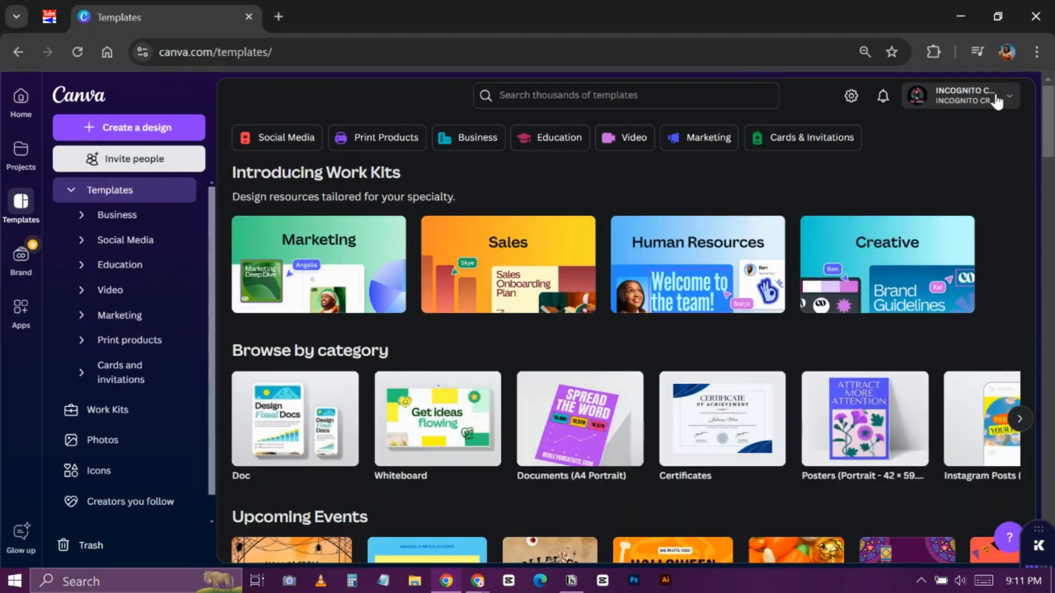
{"action": "left_click", "coordinate": [997, 101]}
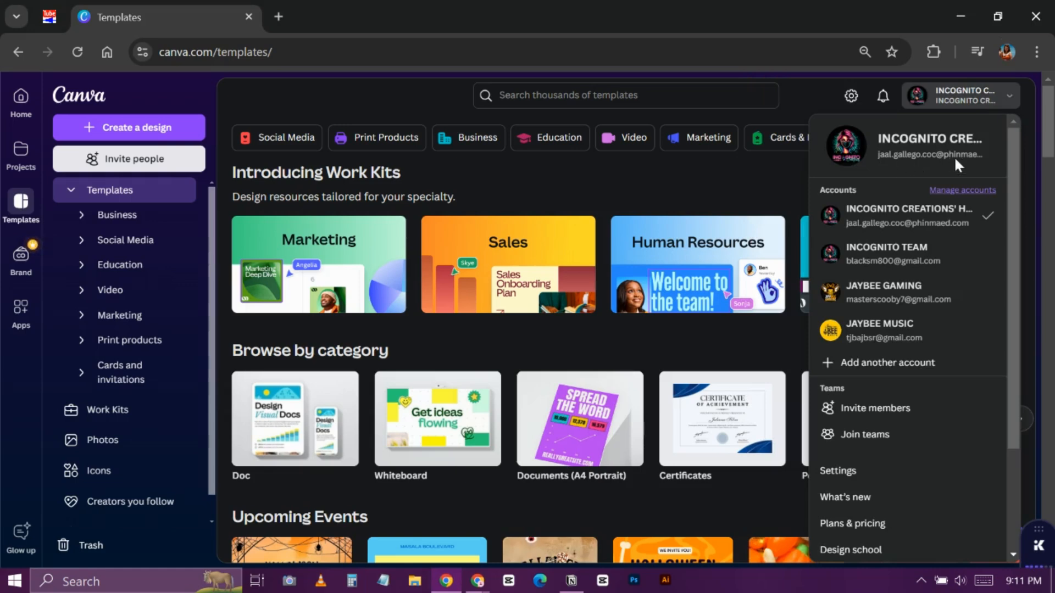
{"action": "left_click", "coordinate": [937, 99]}
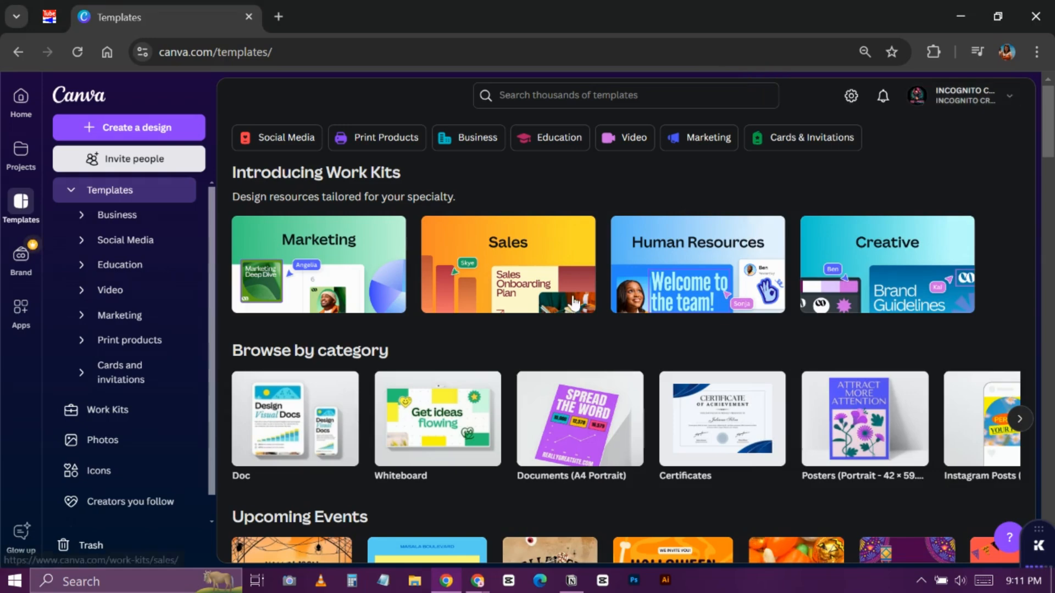
In the copied notepad's window, set the collaboration link access to Anyone with the link and copy the link.
{"action": "left_click", "coordinate": [184, 1]}
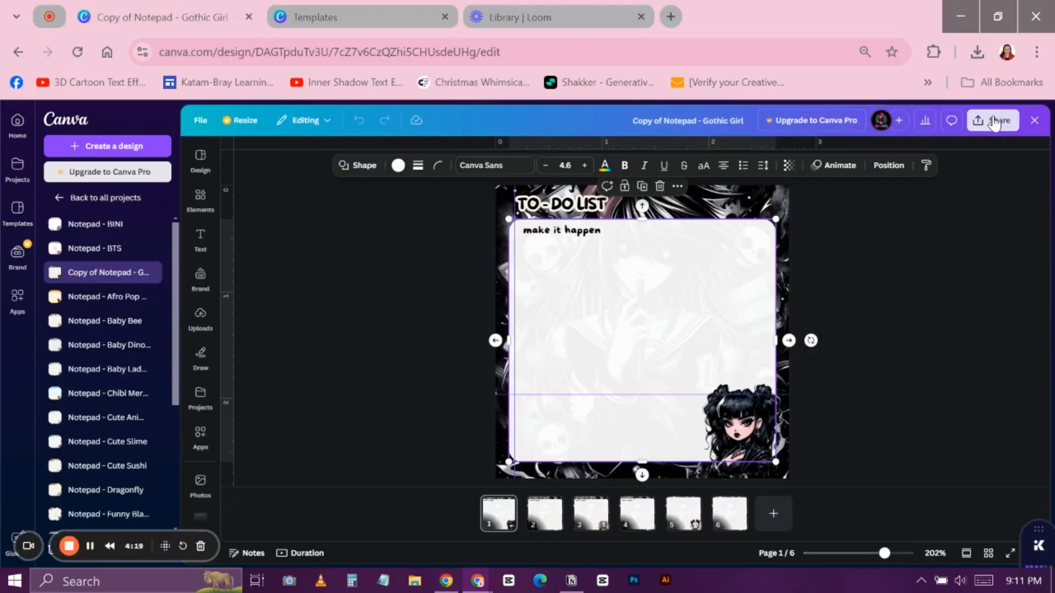
{"action": "left_click", "coordinate": [992, 120]}
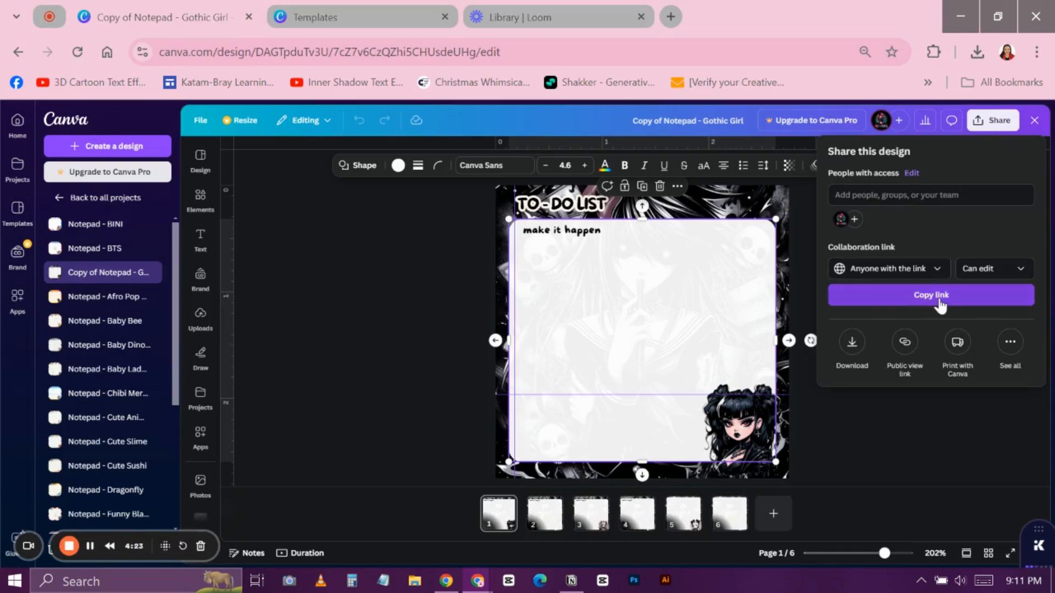
{"action": "left_click", "coordinate": [916, 268]}
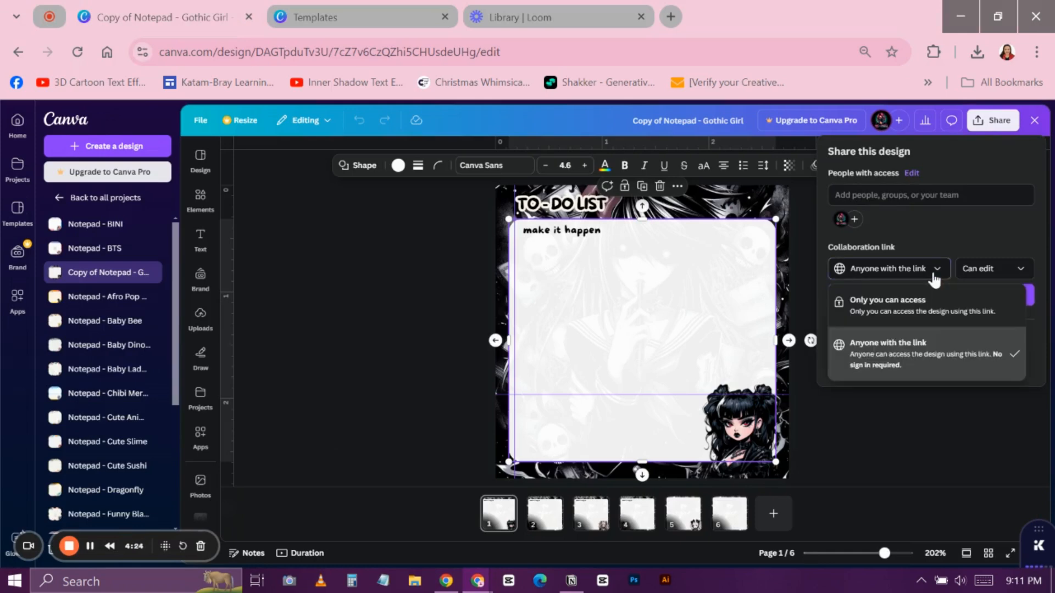
{"action": "left_click", "coordinate": [902, 363]}
{"action": "left_click", "coordinate": [945, 297]}
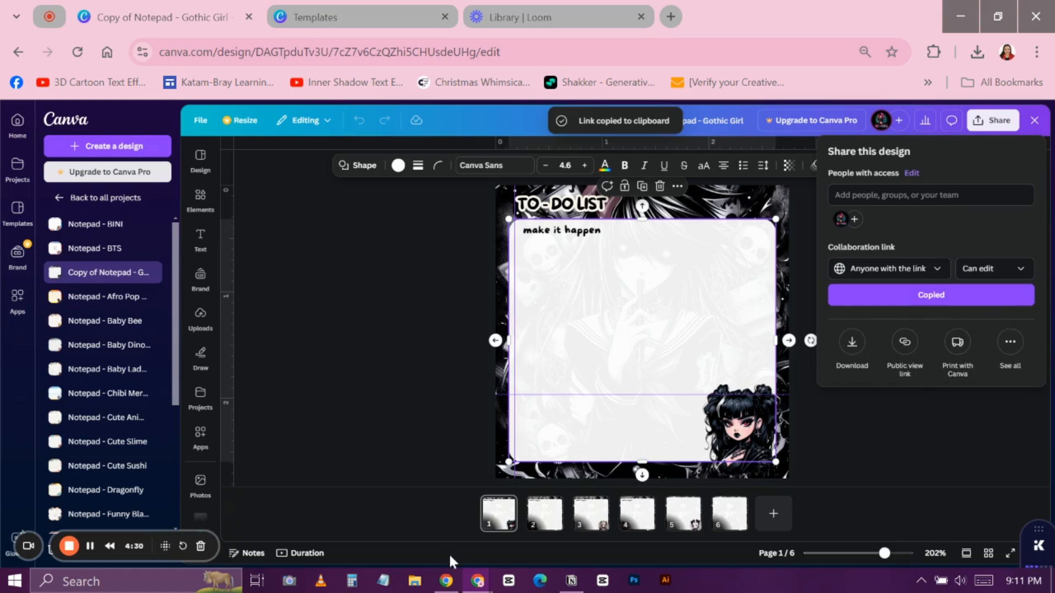
Open the copied share link in the second profile's window in place of the Templates page.
{"action": "left_click", "coordinate": [447, 583]}
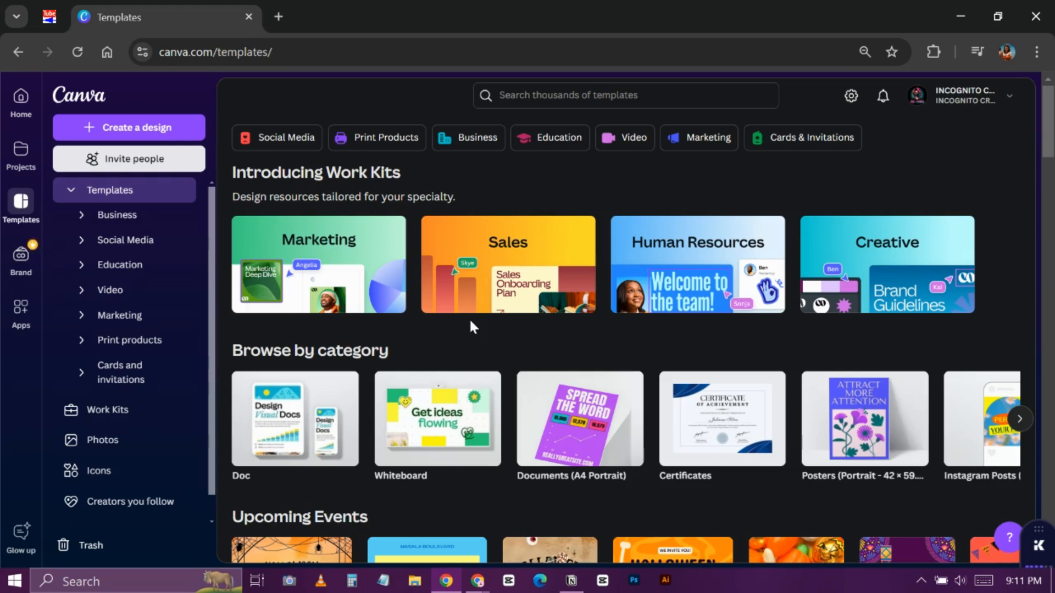
{"action": "left_click", "coordinate": [308, 54]}
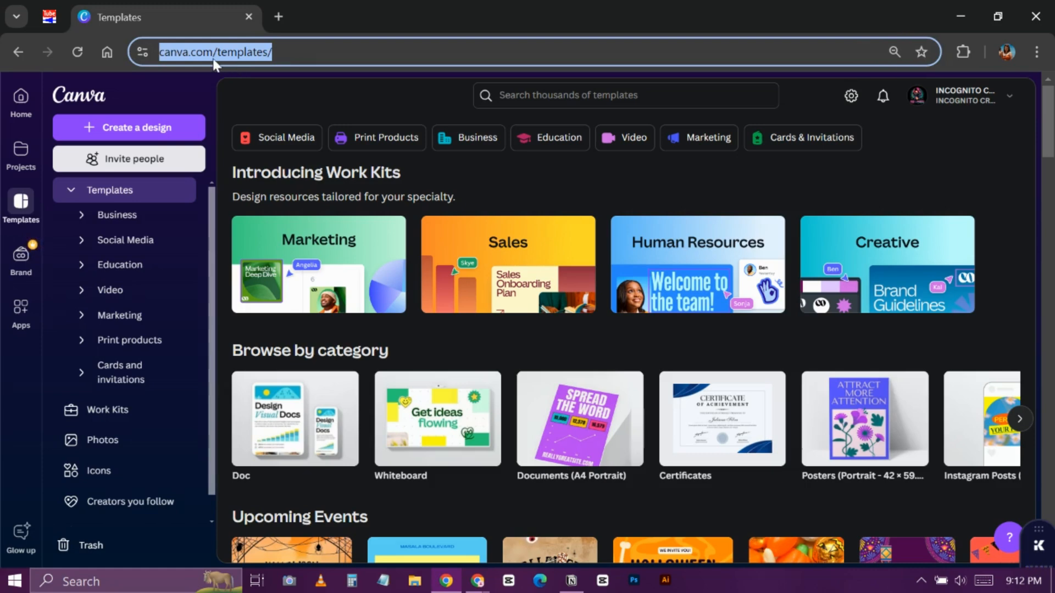
{"action": "key", "text": "ctrl+v"}
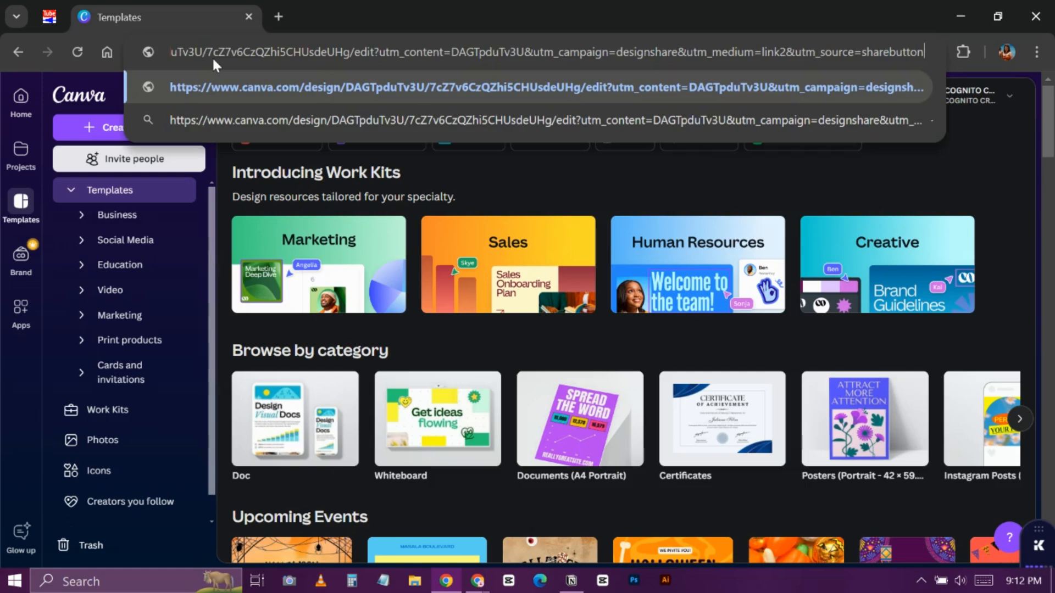
{"action": "key", "text": "Return"}
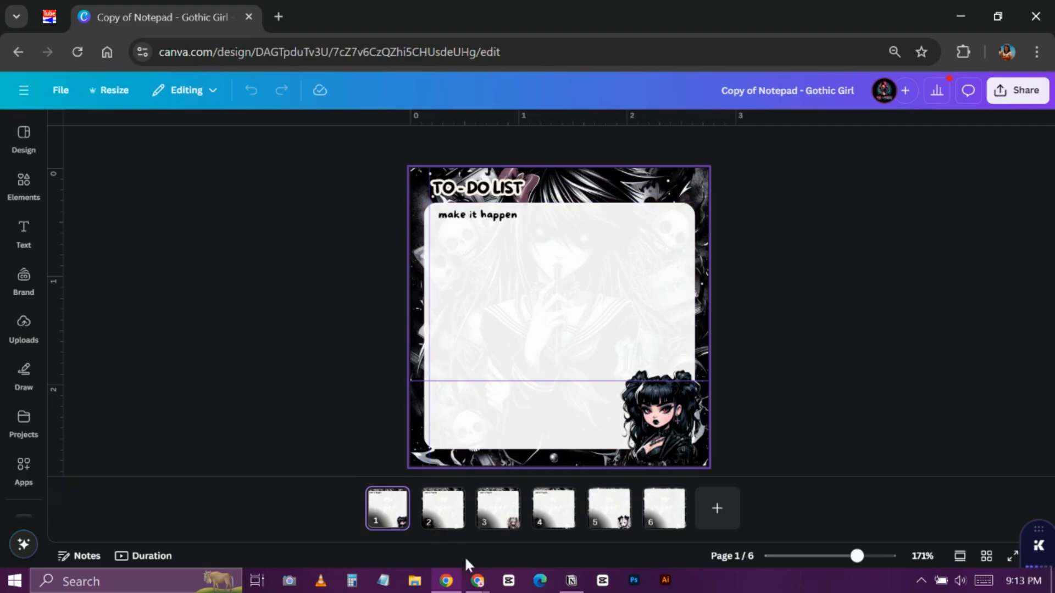
Close the share settings in the first account's window and compare the shared notepad's page 1 in both windows.
{"action": "mouse_move", "coordinate": [475, 580]}
{"action": "left_click", "coordinate": [411, 526]}
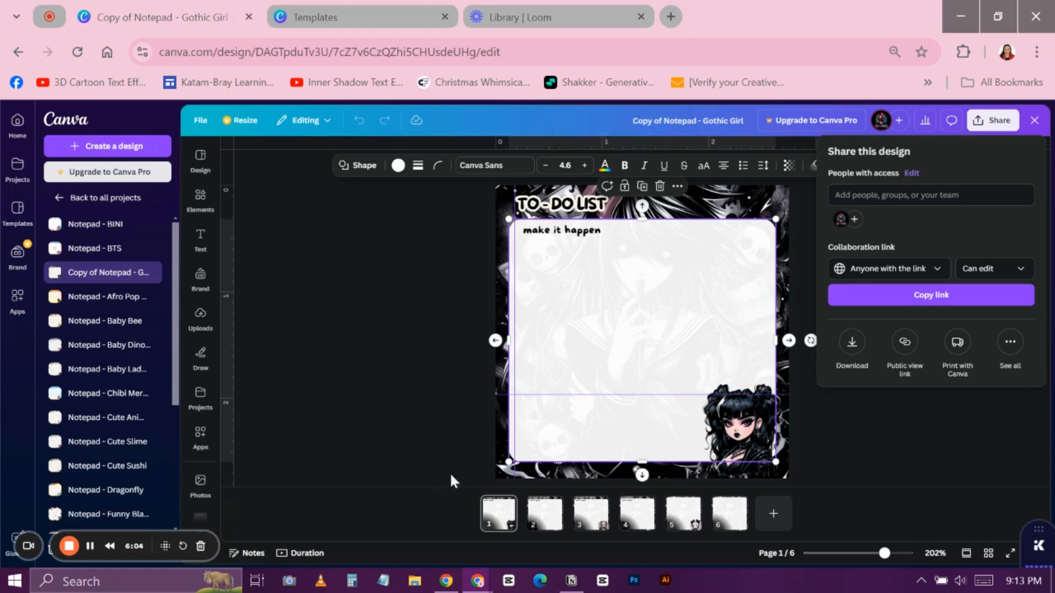
{"action": "left_click", "coordinate": [483, 263]}
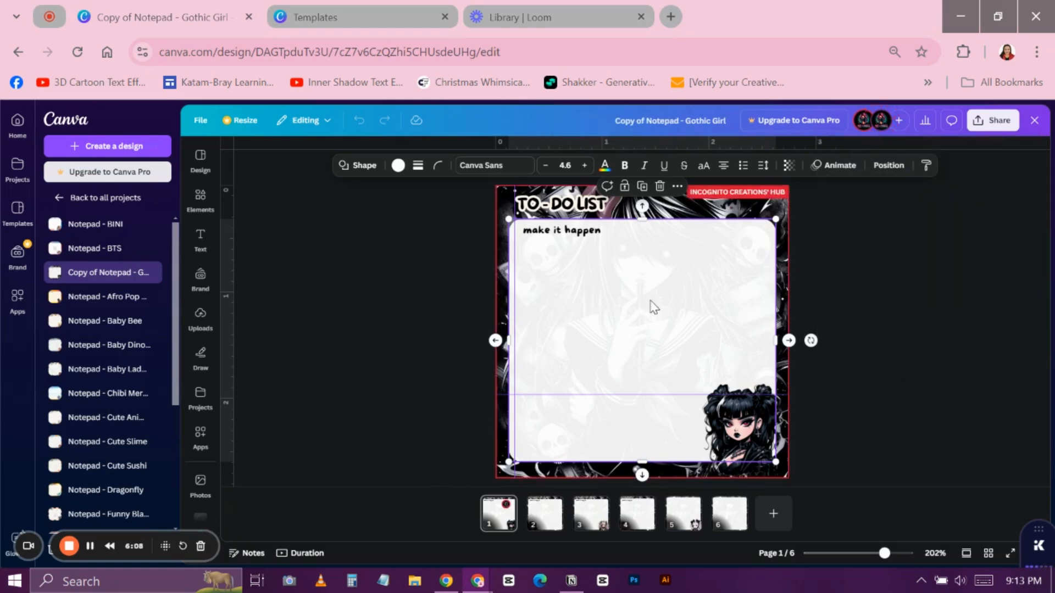
{"action": "key", "text": "alt+shift+l"}
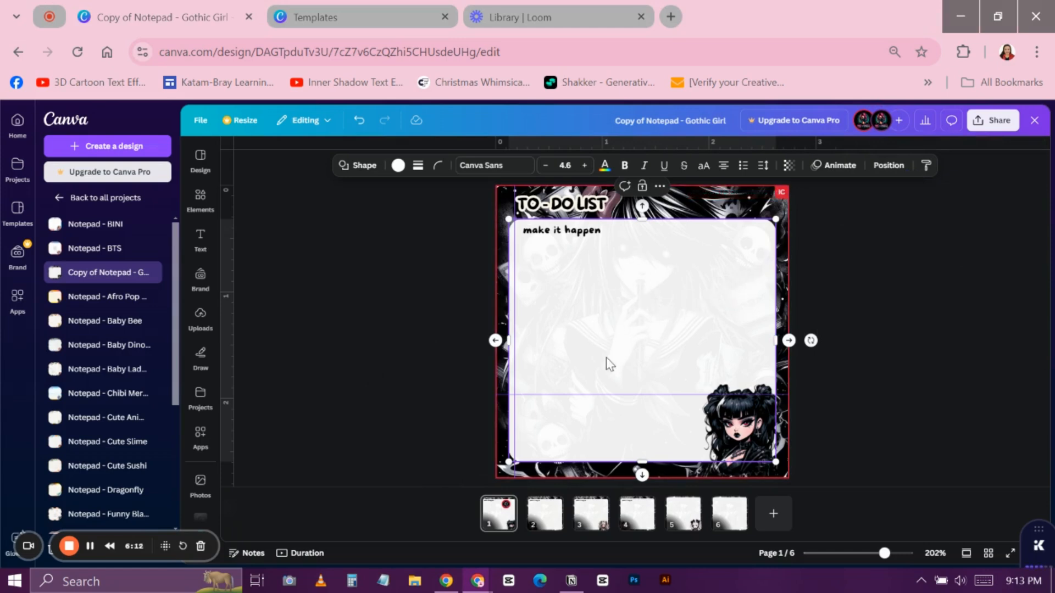
{"action": "left_click", "coordinate": [447, 581]}
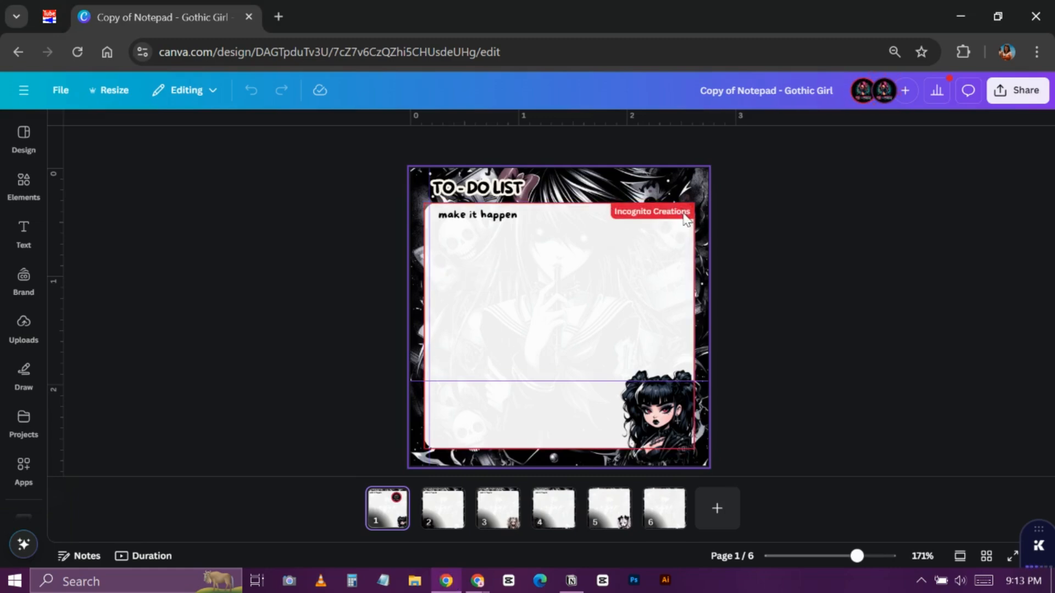
Select the gothic girl image on page 1 in the first window and check its selection marker in the second window.
{"action": "mouse_move", "coordinate": [446, 580]}
{"action": "left_click", "coordinate": [443, 538]}
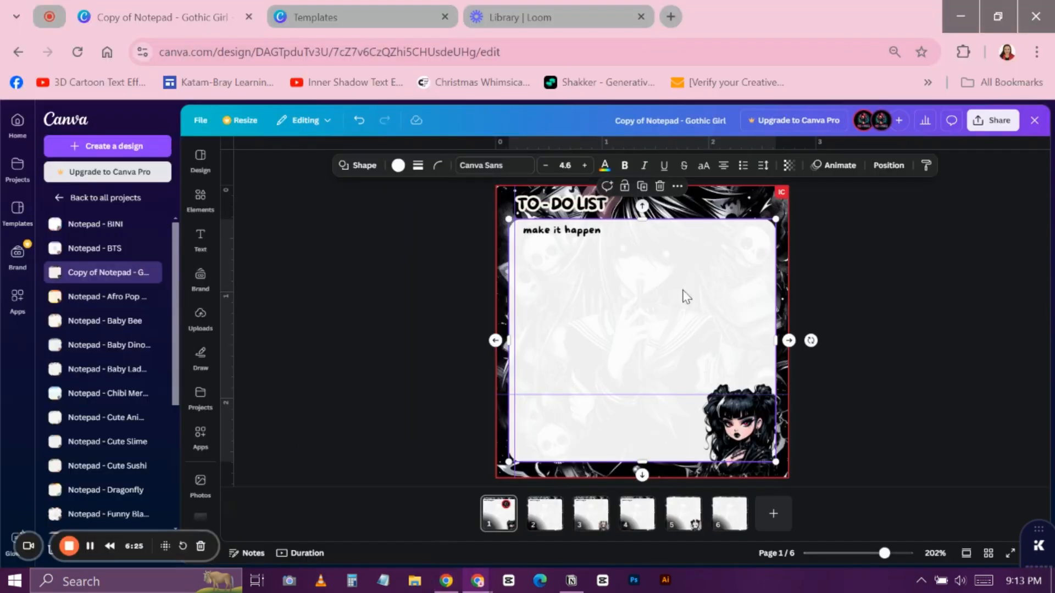
{"action": "left_click", "coordinate": [739, 445]}
{"action": "left_click", "coordinate": [446, 582]}
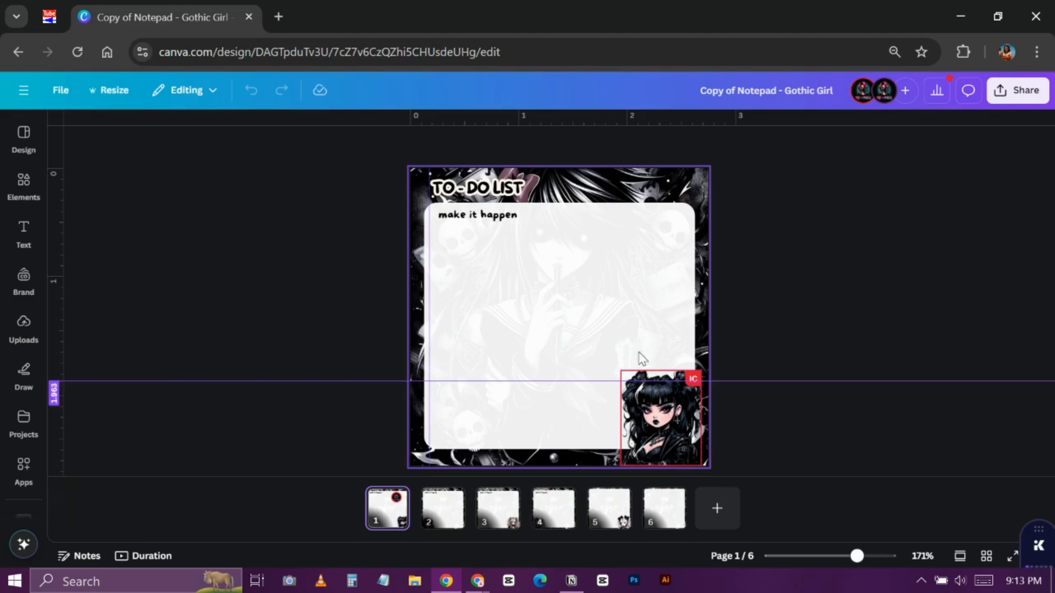
{"action": "left_click", "coordinate": [572, 254]}
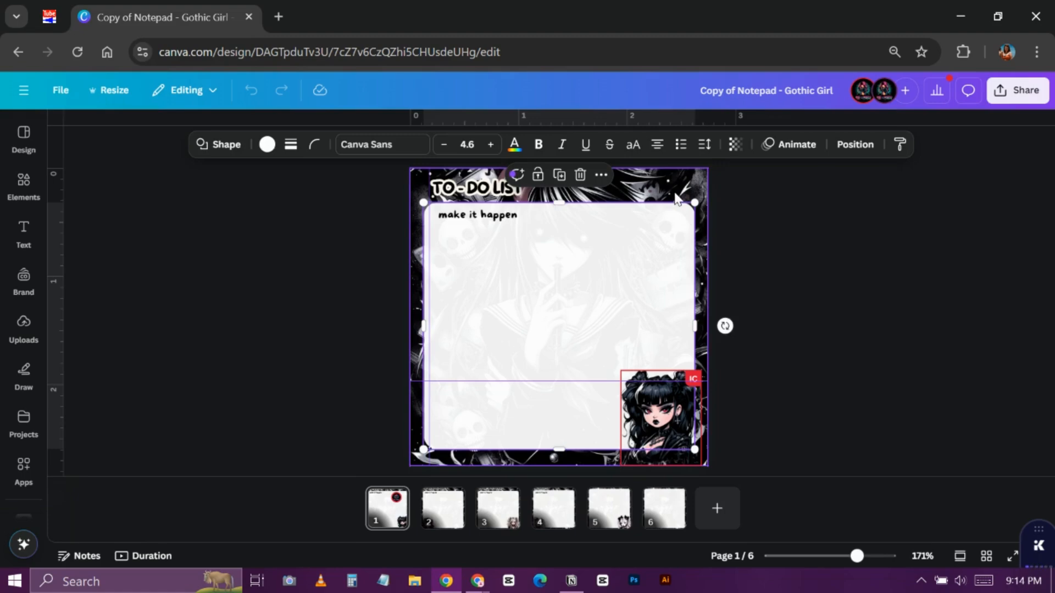
In the second account's window, delete the gothic girl image and the background artwork from the To-Do List page.
{"action": "left_click", "coordinate": [656, 418]}
{"action": "key", "text": "Delete"}
{"action": "left_click", "coordinate": [643, 250]}
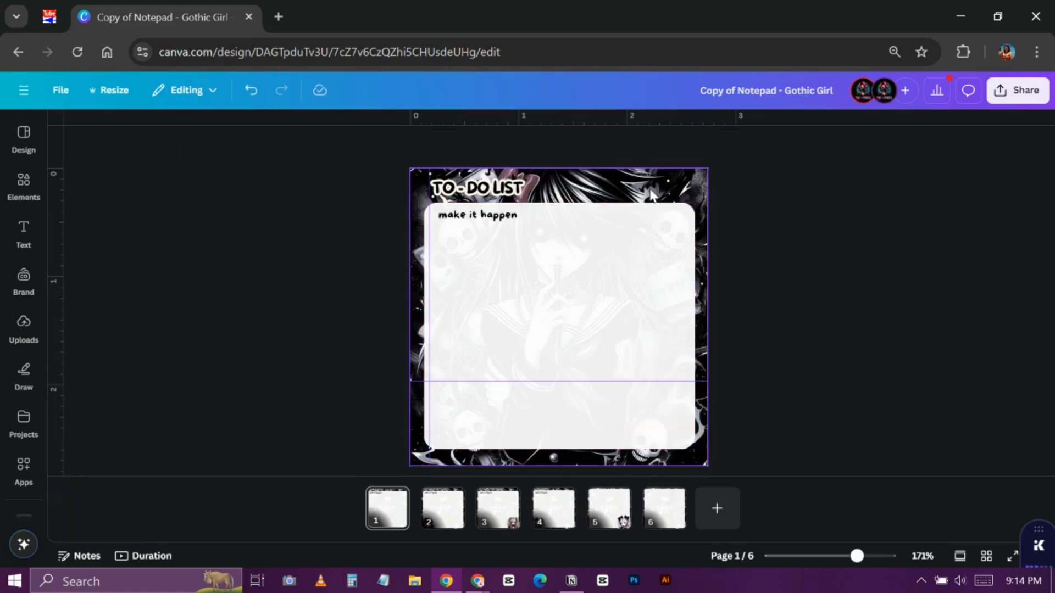
{"action": "key", "text": "Escape"}
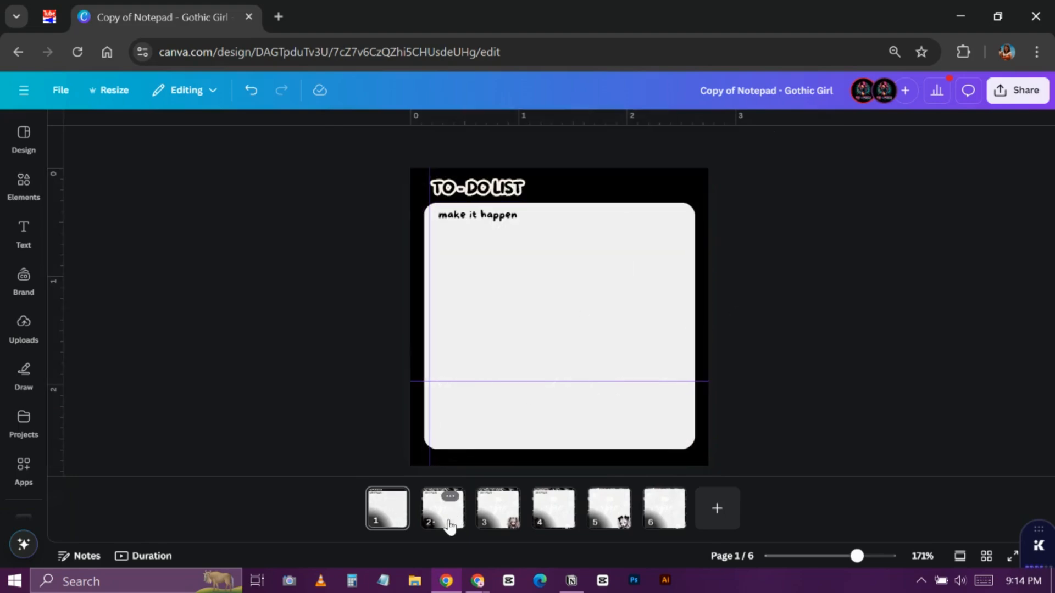
Delete the character image and the background artwork from page 2, Brain Bookmark.
{"action": "left_click", "coordinate": [442, 508]}
{"action": "left_click", "coordinate": [462, 418]}
{"action": "key", "text": "Delete"}
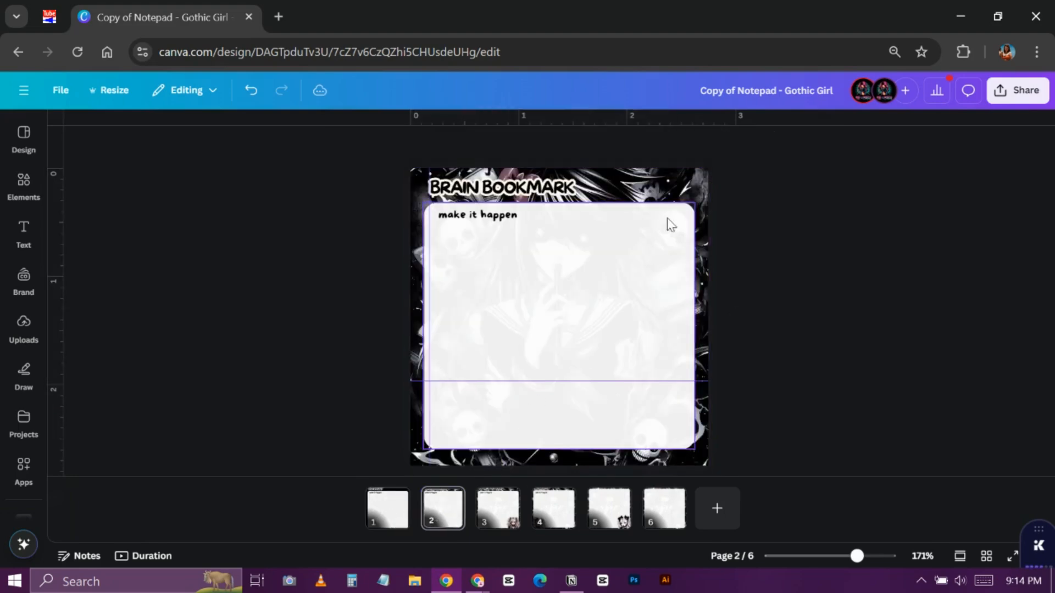
{"action": "left_click", "coordinate": [684, 189]}
{"action": "key", "text": "Delete"}
Delete the character image and the background artwork from page 3, Important Notes.
{"action": "left_click", "coordinate": [499, 519]}
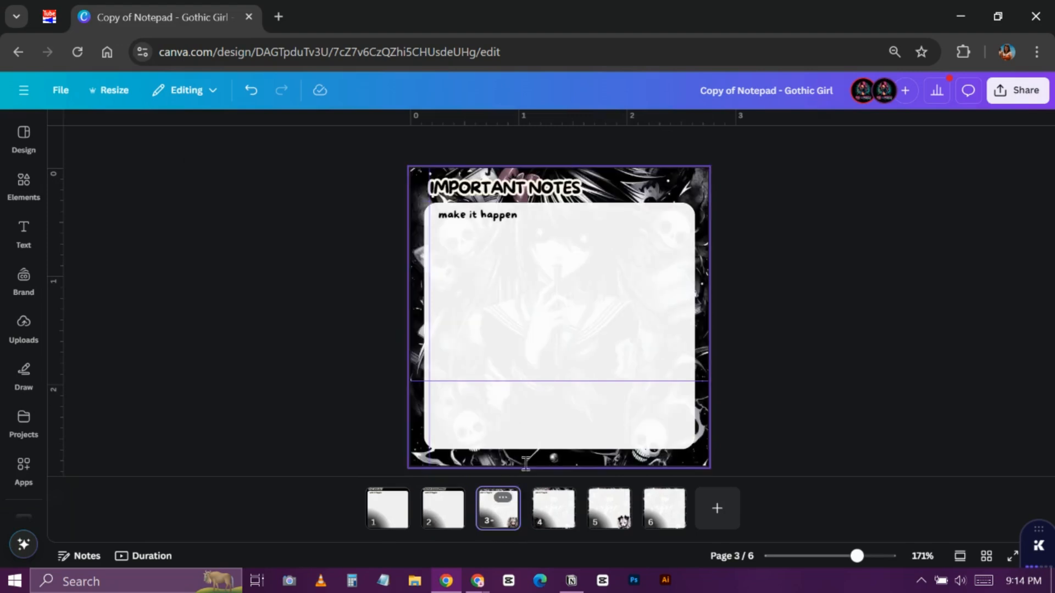
{"action": "left_click", "coordinate": [661, 439]}
{"action": "key", "text": "Delete"}
{"action": "left_click", "coordinate": [675, 454]}
{"action": "key", "text": "Delete"}
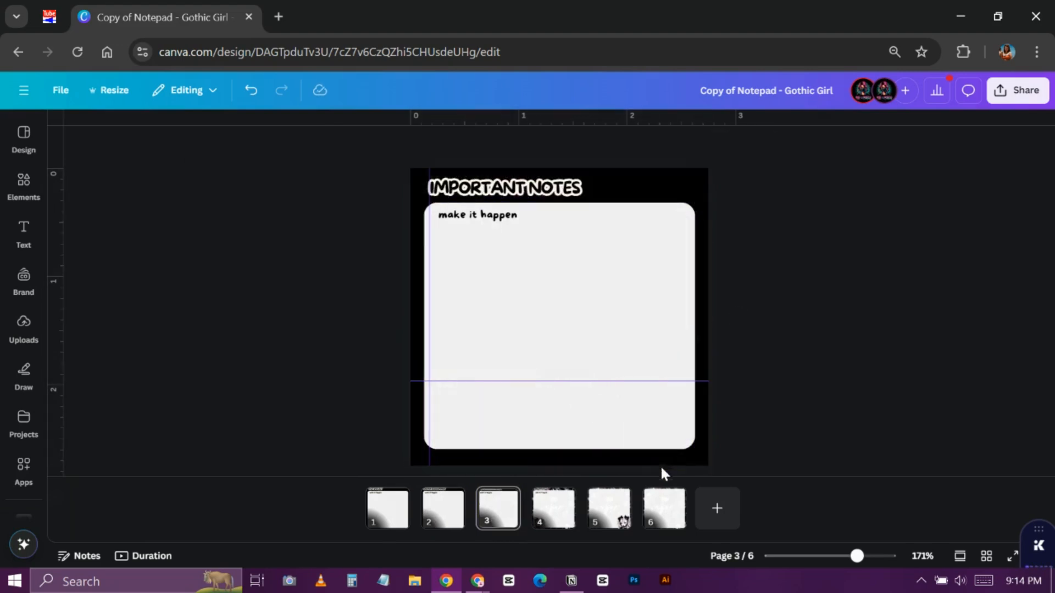
Delete the pink-haired girl image and the background artwork from page 4, Highlights.
{"action": "left_click", "coordinate": [553, 508]}
{"action": "left_click", "coordinate": [493, 442]}
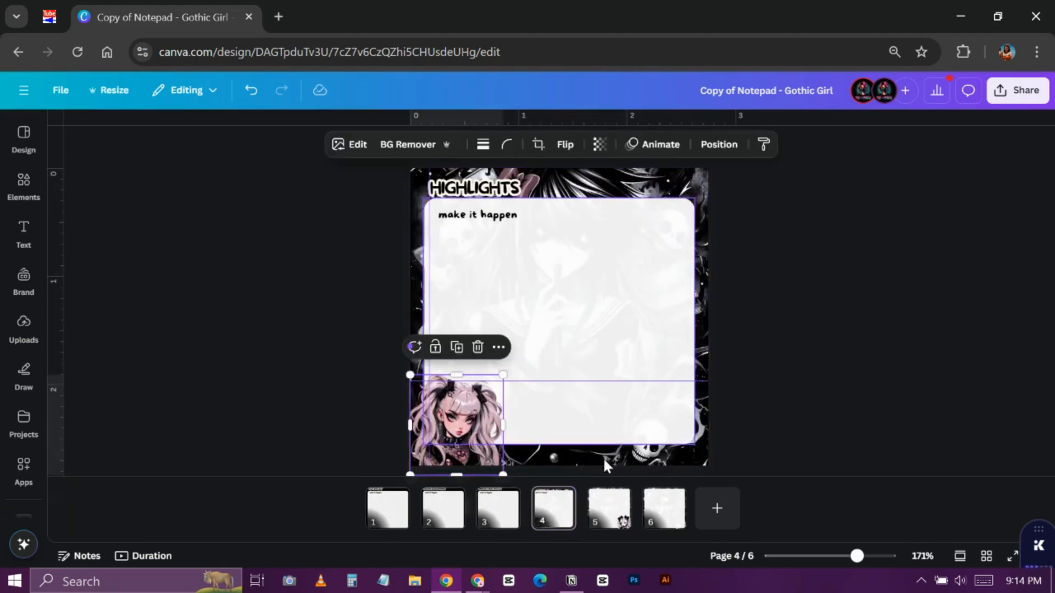
{"action": "key", "text": "Delete"}
{"action": "left_click", "coordinate": [624, 457]}
{"action": "key", "text": "Delete"}
Delete the girl image and background artwork from page 5, and the background artwork from page 6.
{"action": "left_click", "coordinate": [591, 515]}
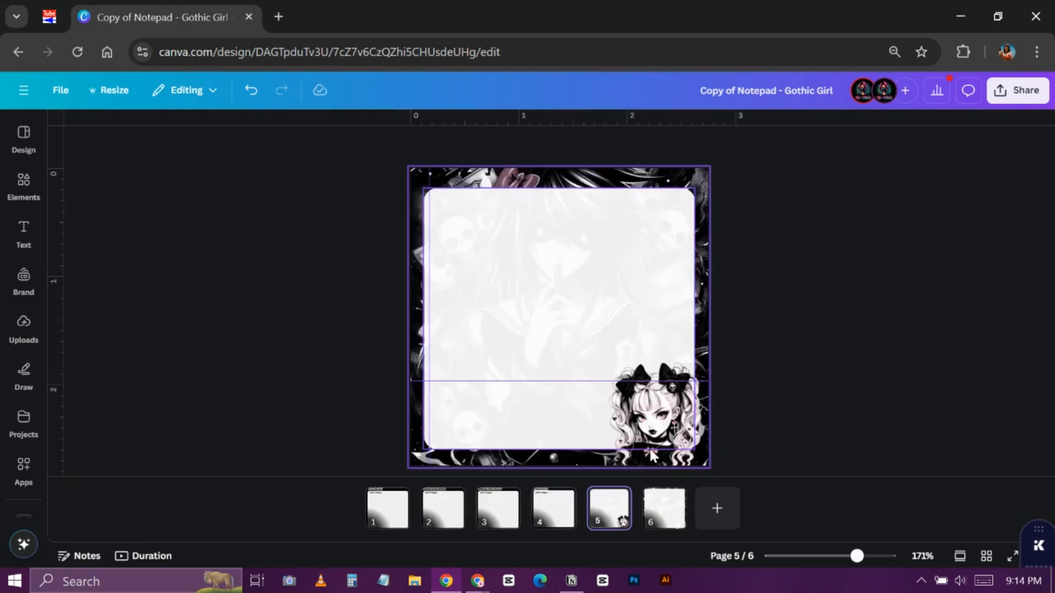
{"action": "left_click", "coordinate": [630, 453]}
{"action": "key", "text": "Delete"}
{"action": "left_click", "coordinate": [667, 522]}
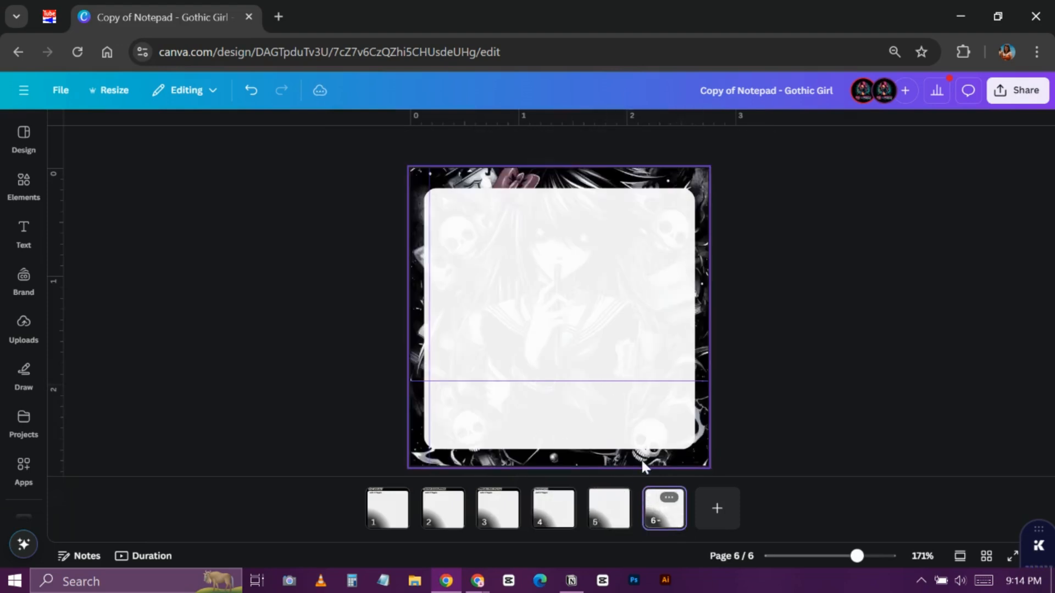
{"action": "left_click", "coordinate": [473, 454]}
{"action": "key", "text": "Delete"}
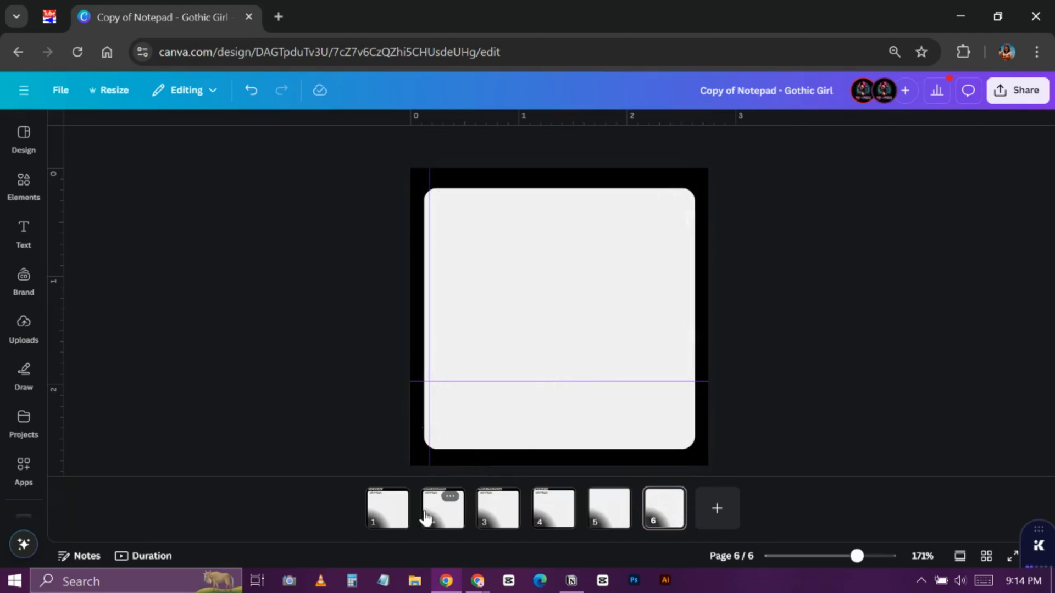
Return to the To-Do List page and search the design elements for "cute".
{"action": "left_click", "coordinate": [391, 510]}
{"action": "left_click", "coordinate": [13, 195]}
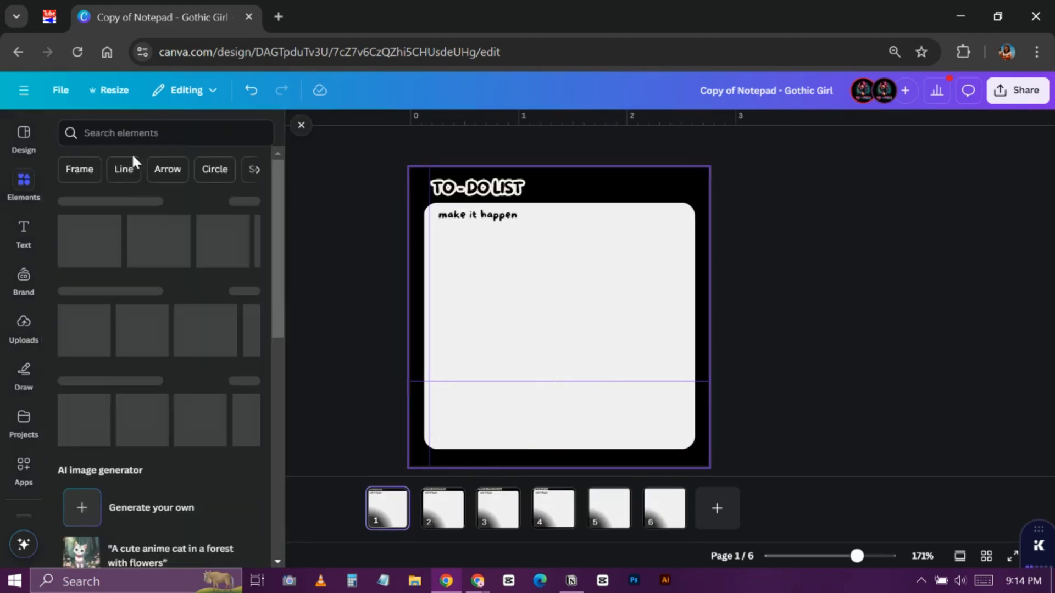
{"action": "left_click", "coordinate": [159, 132]}
{"action": "type", "text": "cutr"}
{"action": "key", "text": "BackSpace"}
{"action": "key", "text": "BackSpace"}
{"action": "type", "text": "e"}
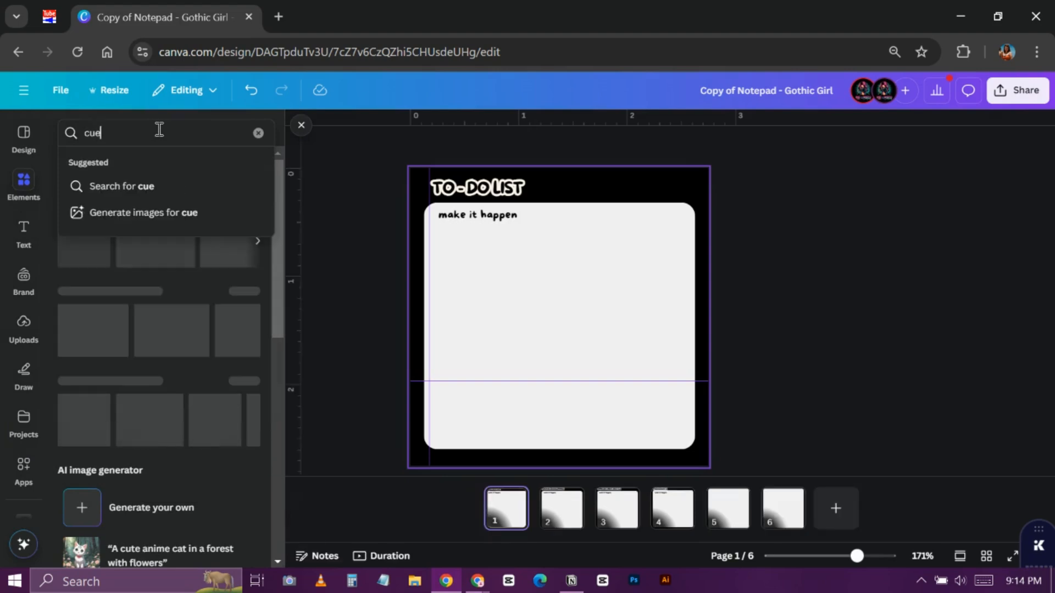
{"action": "key", "text": "BackSpace"}
{"action": "type", "text": "te"}
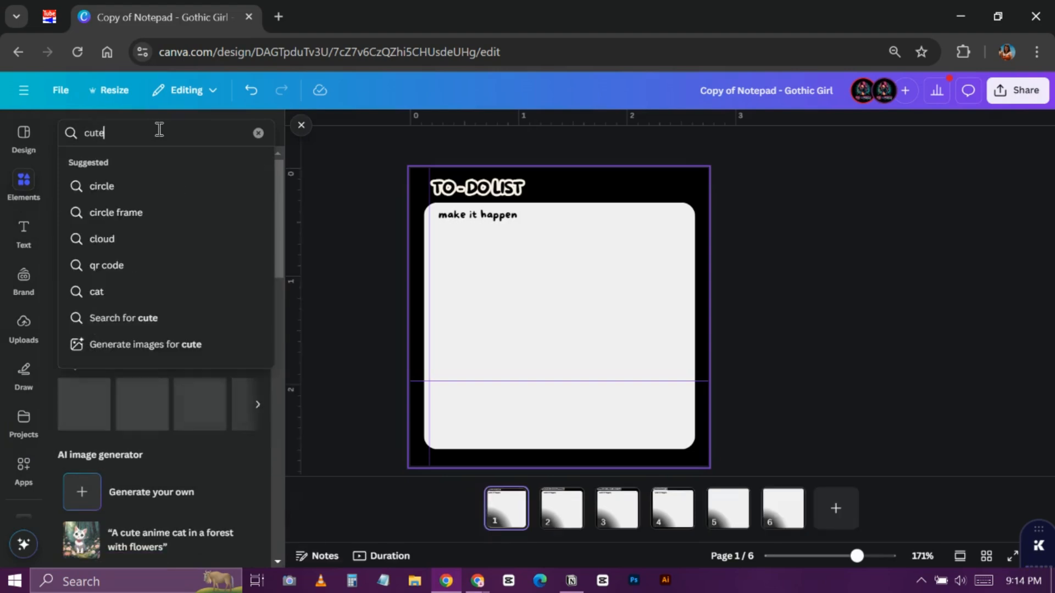
{"action": "key", "text": "Return"}
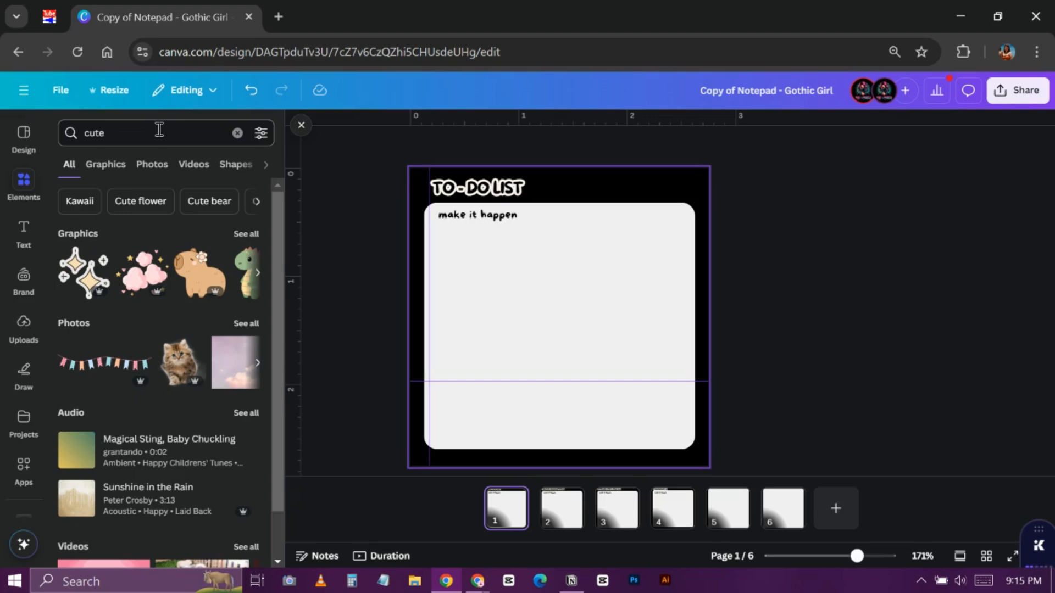
Find a "cute background" photo, add the starry pastel one to the To-Do List page, and enlarge it to cover the page.
{"action": "left_click", "coordinate": [158, 165]}
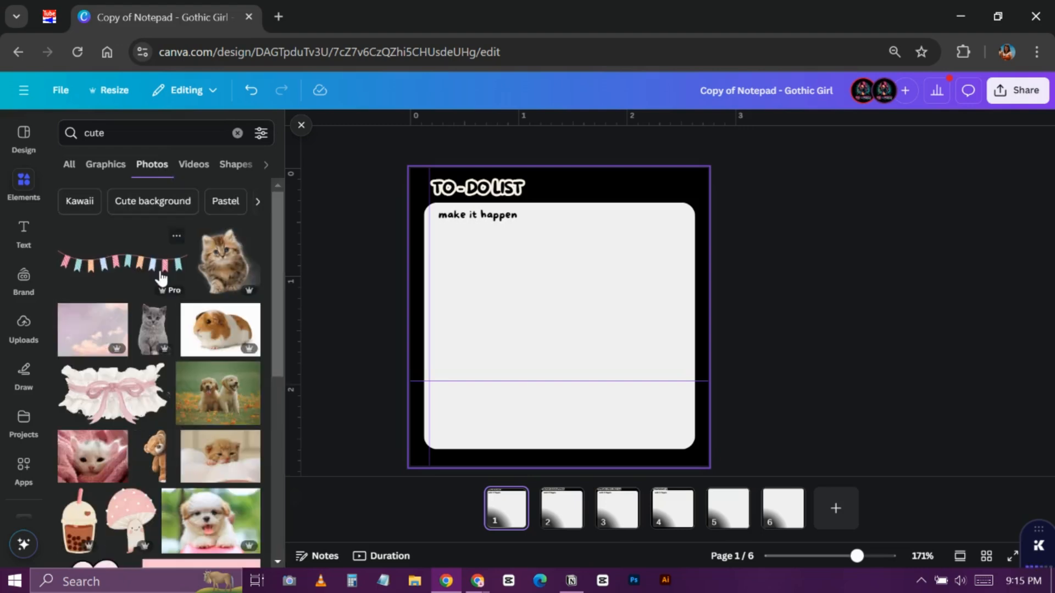
{"action": "left_click", "coordinate": [153, 201]}
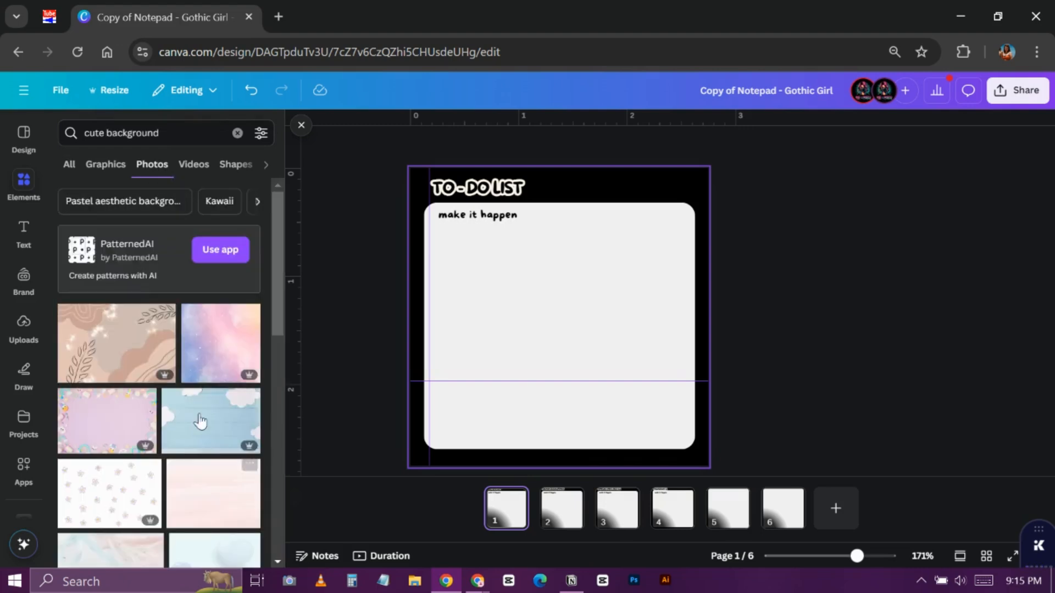
{"action": "left_click", "coordinate": [219, 343]}
{"action": "left_click_drag", "start_coordinate": [605, 320], "coordinate": [571, 271]}
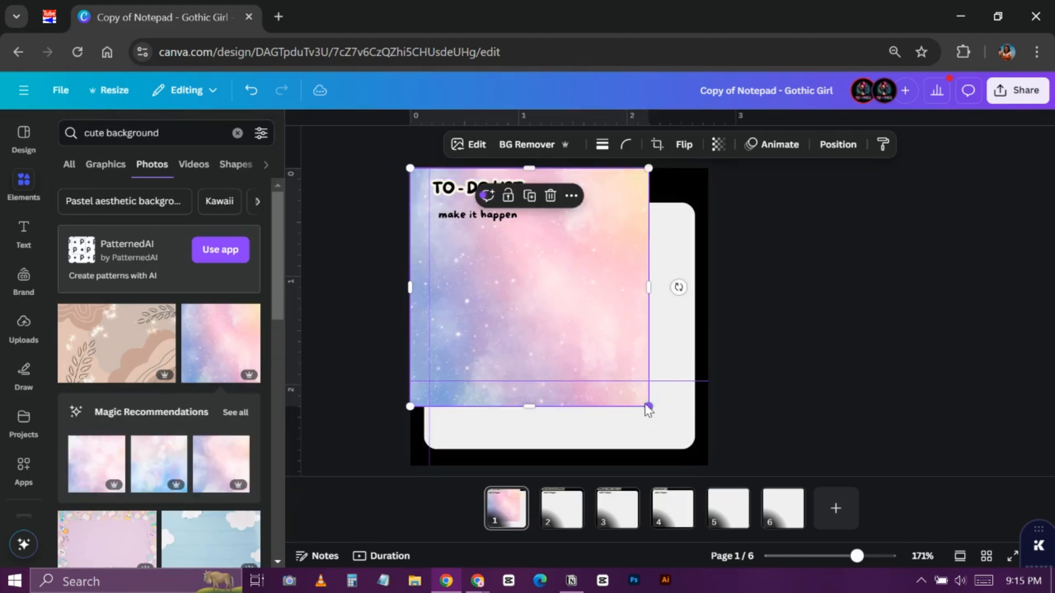
{"action": "left_click_drag", "start_coordinate": [648, 407], "coordinate": [711, 456]}
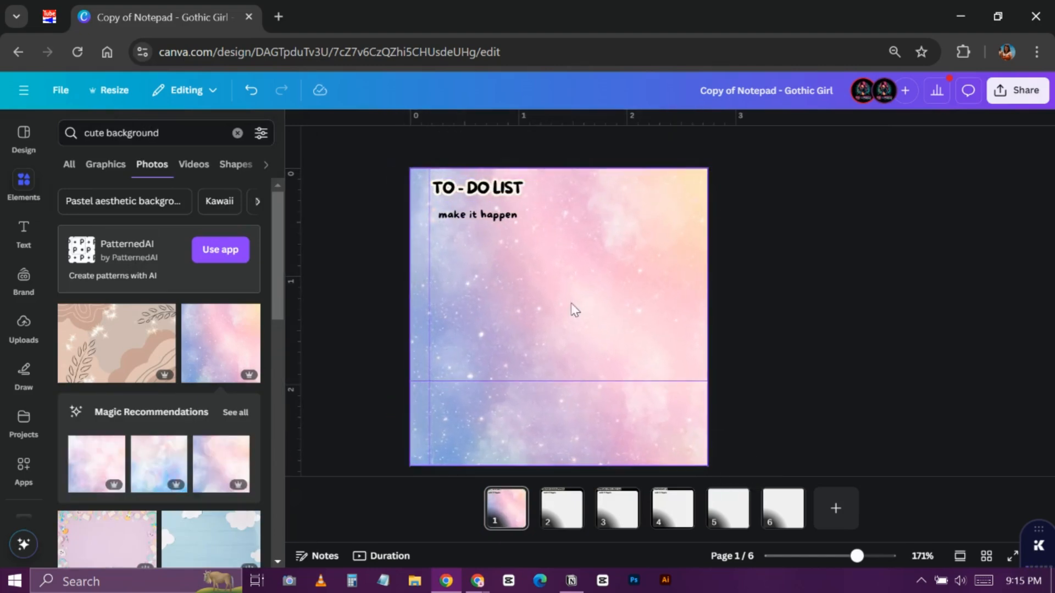
Replace the To-Do List page's background with the starry pastel photo.
{"action": "left_click", "coordinate": [561, 302]}
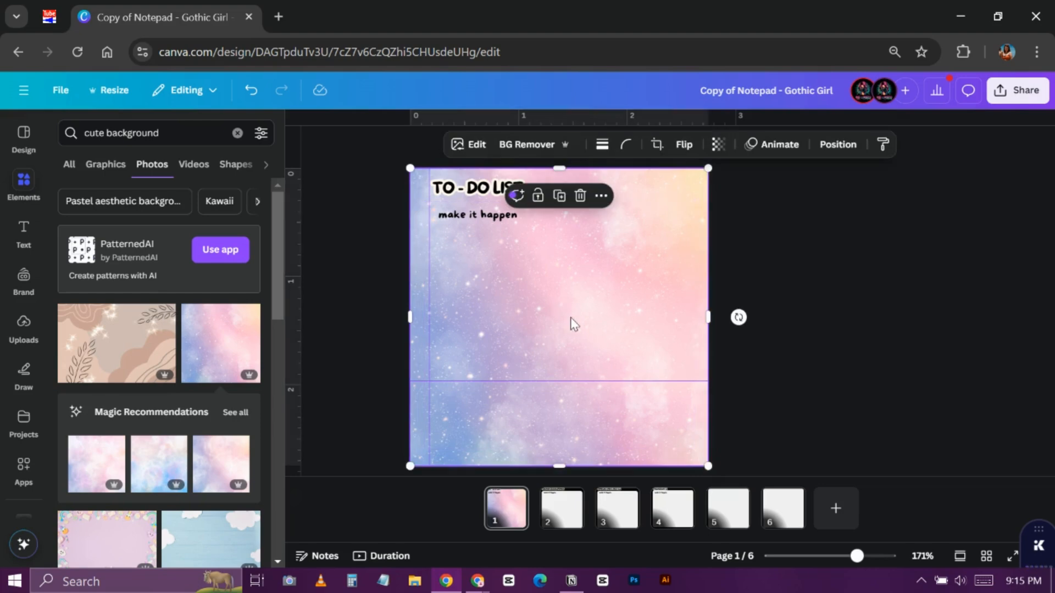
{"action": "right_click", "coordinate": [611, 240]}
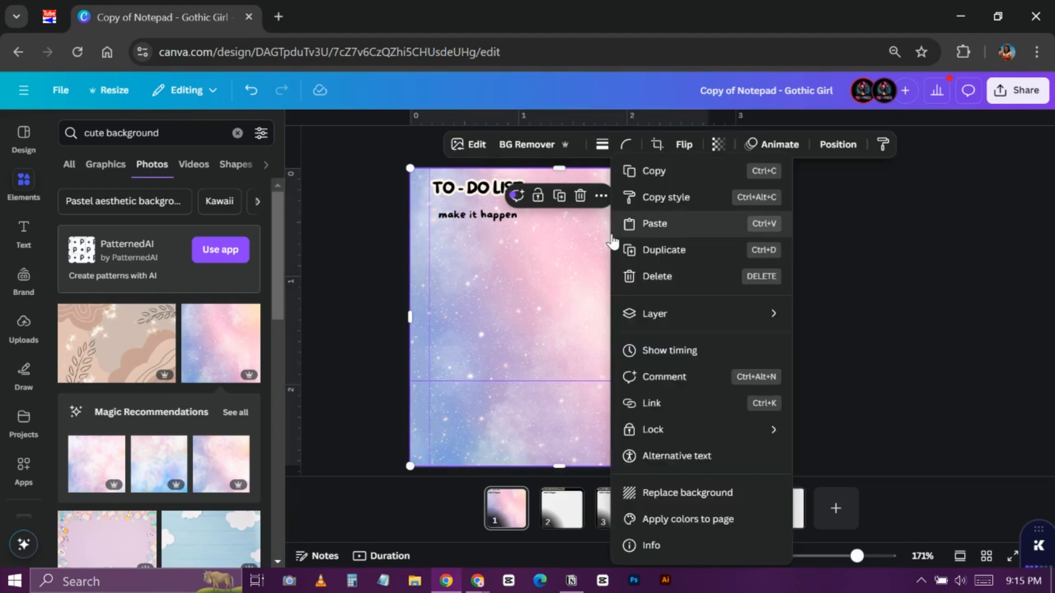
{"action": "left_click", "coordinate": [694, 494]}
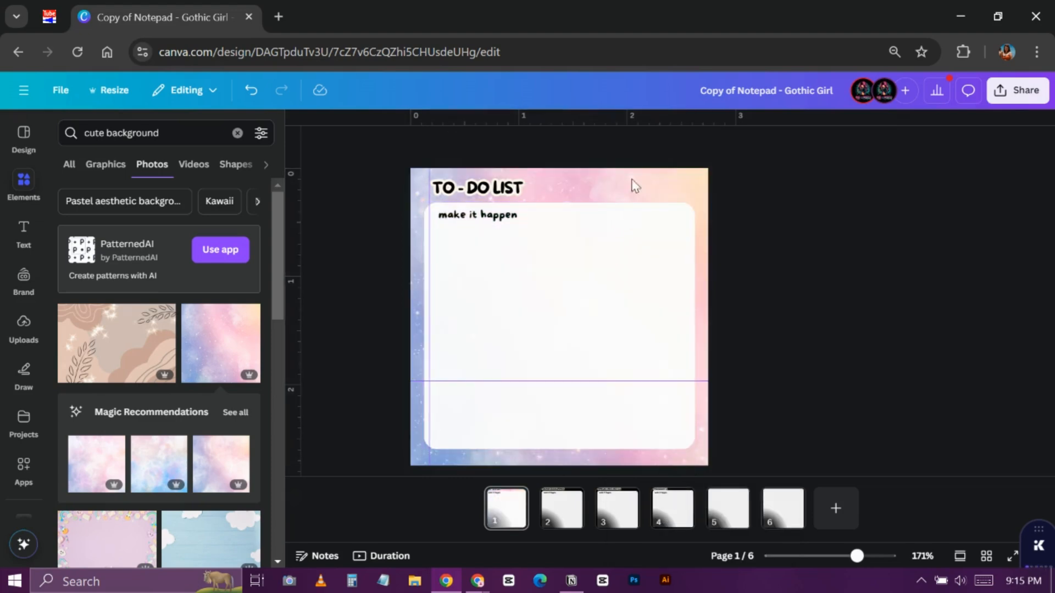
Copy the pastel background layer from the To-Do List page and paste it as the background on pages 2 to 6.
{"action": "left_click", "coordinate": [625, 348]}
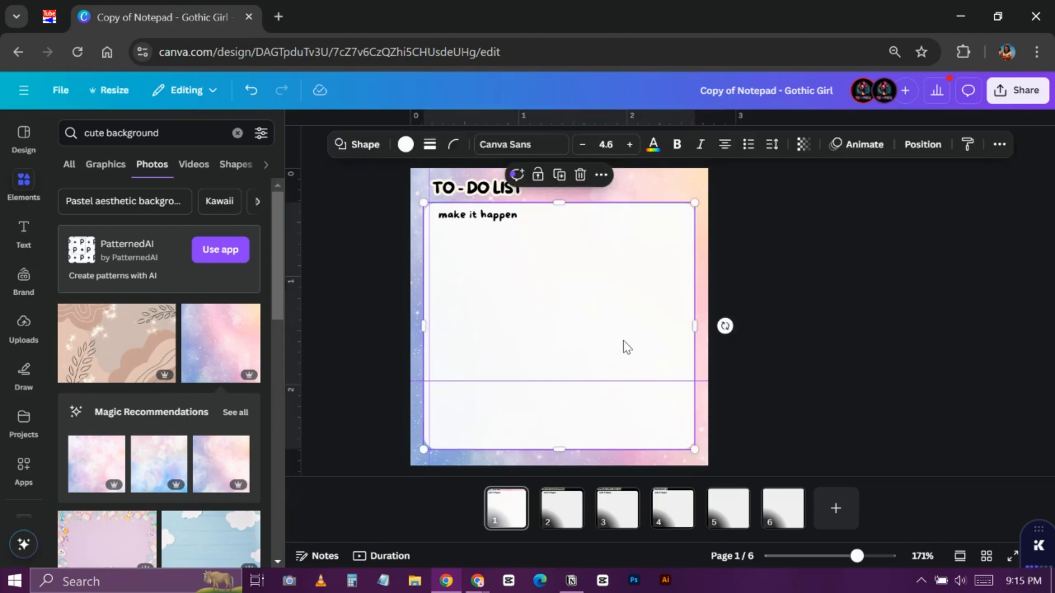
{"action": "left_click", "coordinate": [922, 144]}
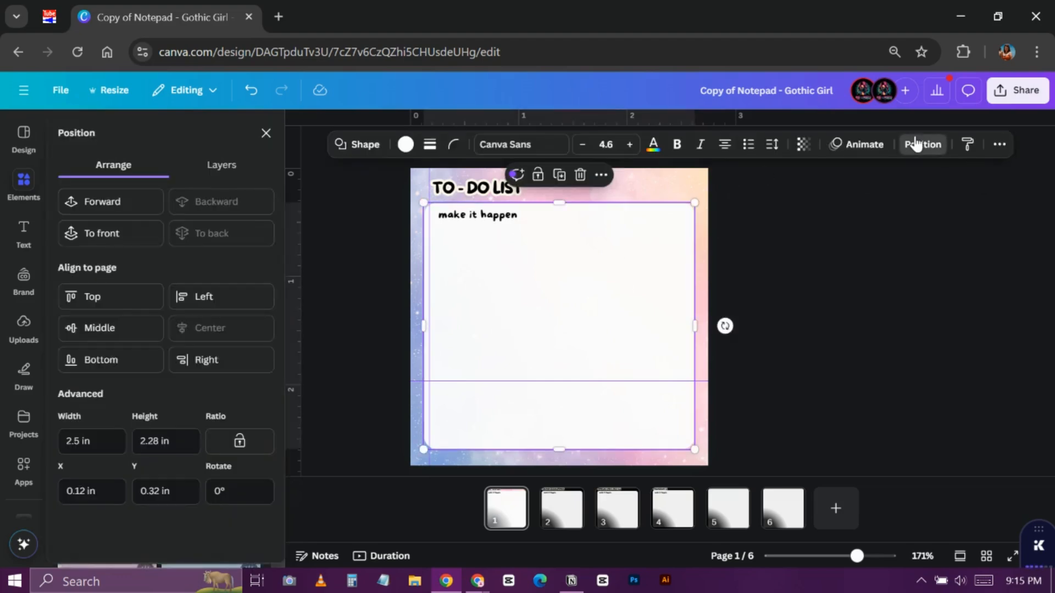
{"action": "left_click", "coordinate": [224, 166]}
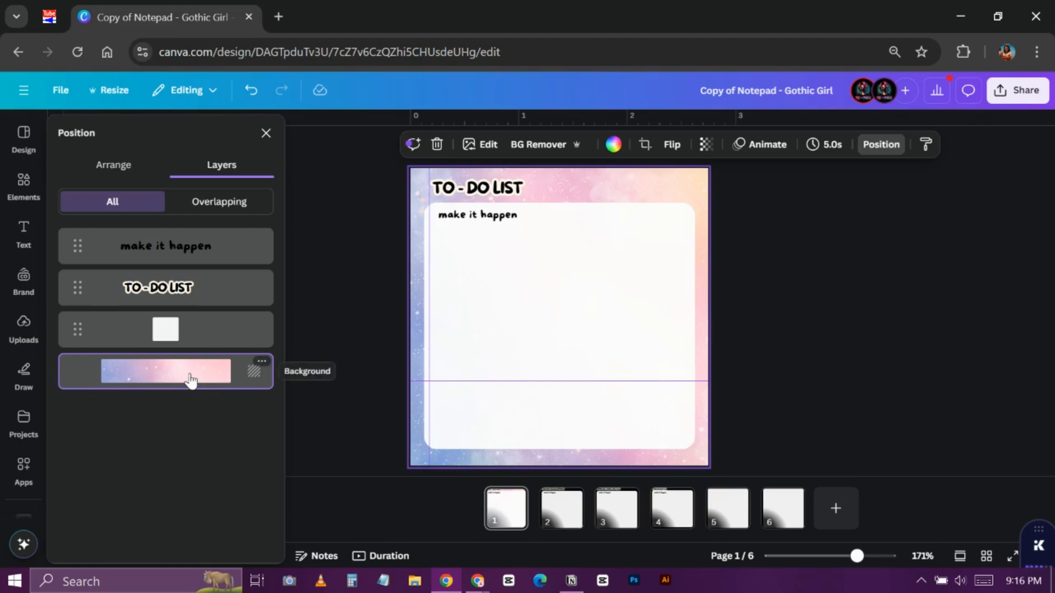
{"action": "left_click", "coordinate": [567, 522]}
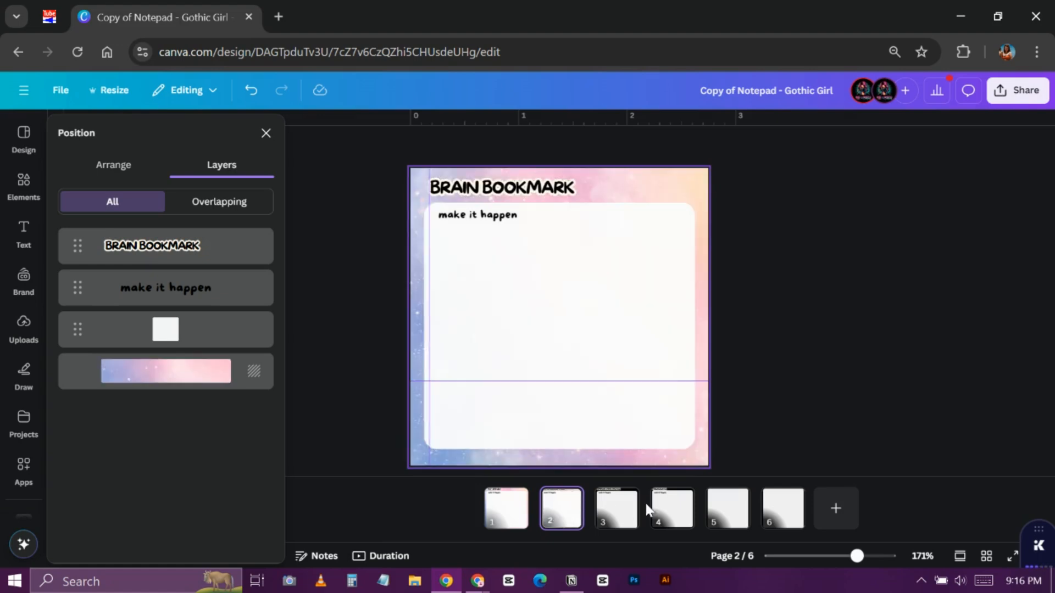
{"action": "left_click", "coordinate": [609, 519]}
{"action": "left_click", "coordinate": [656, 522]}
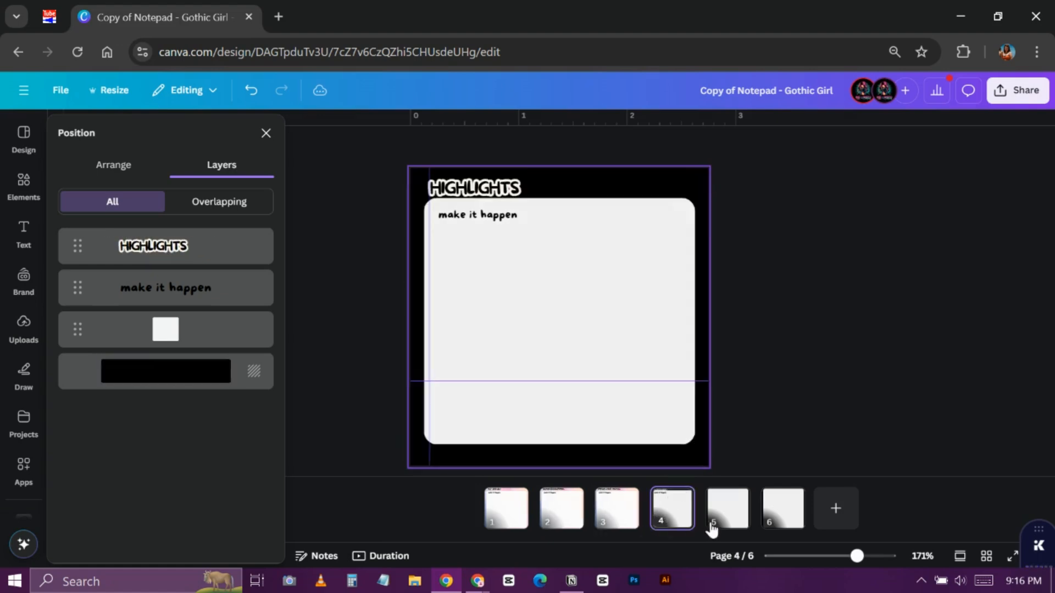
{"action": "left_click", "coordinate": [728, 525]}
{"action": "left_click", "coordinate": [769, 522]}
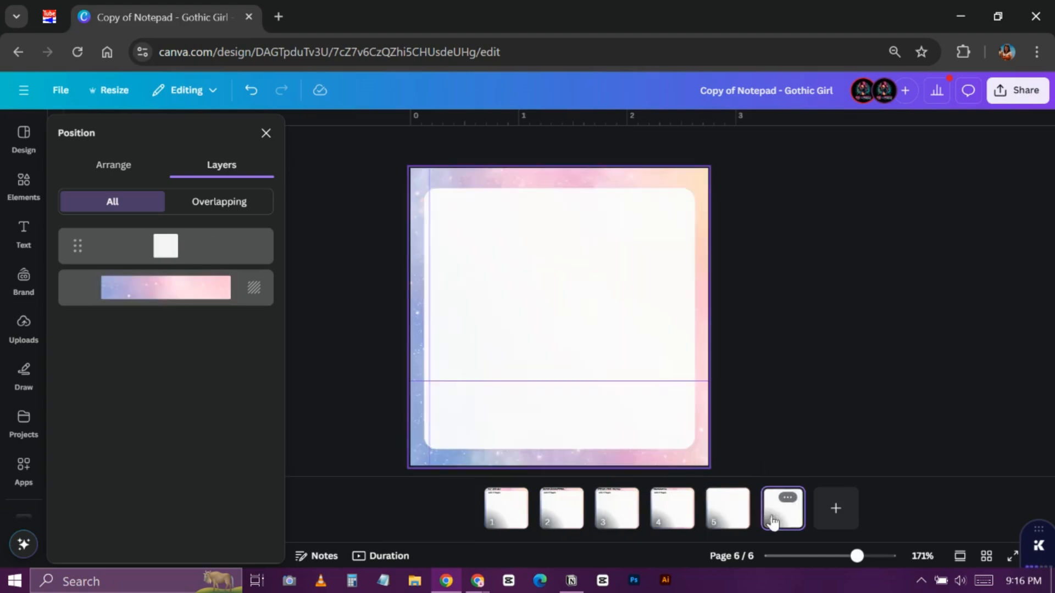
{"action": "left_click", "coordinate": [554, 529]}
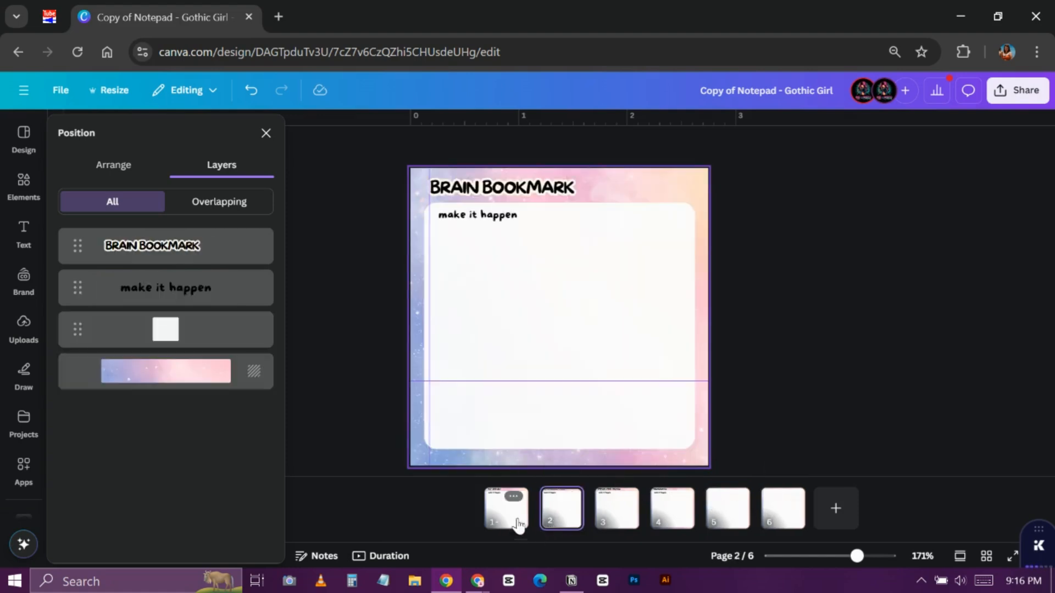
{"action": "left_click", "coordinate": [518, 522]}
Return to page 3, Important Notes, and search the graphics for "cute glitter elements".
{"action": "left_click", "coordinate": [616, 518]}
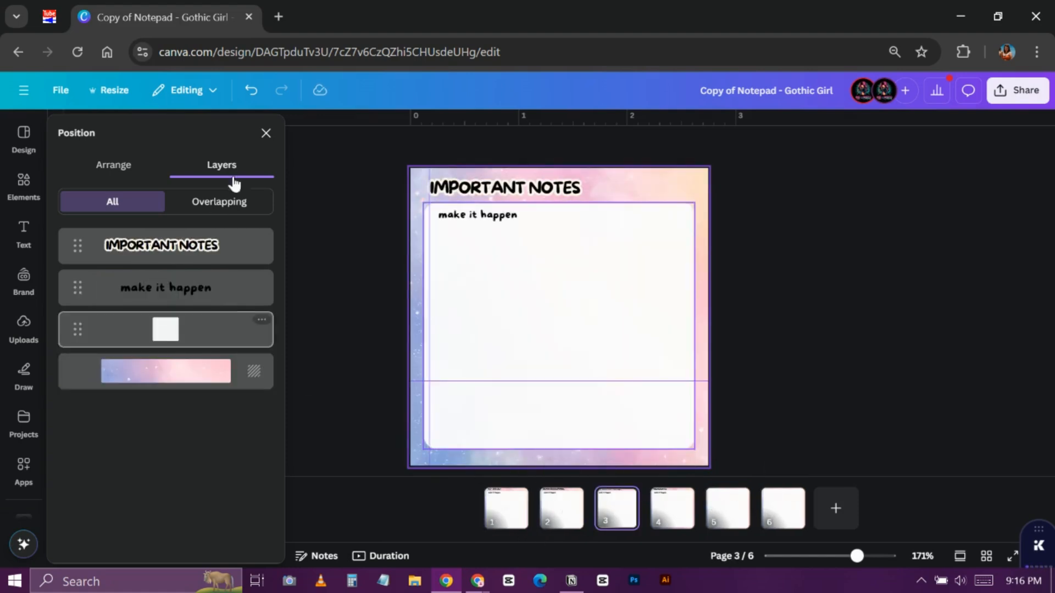
{"action": "left_click", "coordinate": [266, 133]}
{"action": "left_click", "coordinate": [170, 133]}
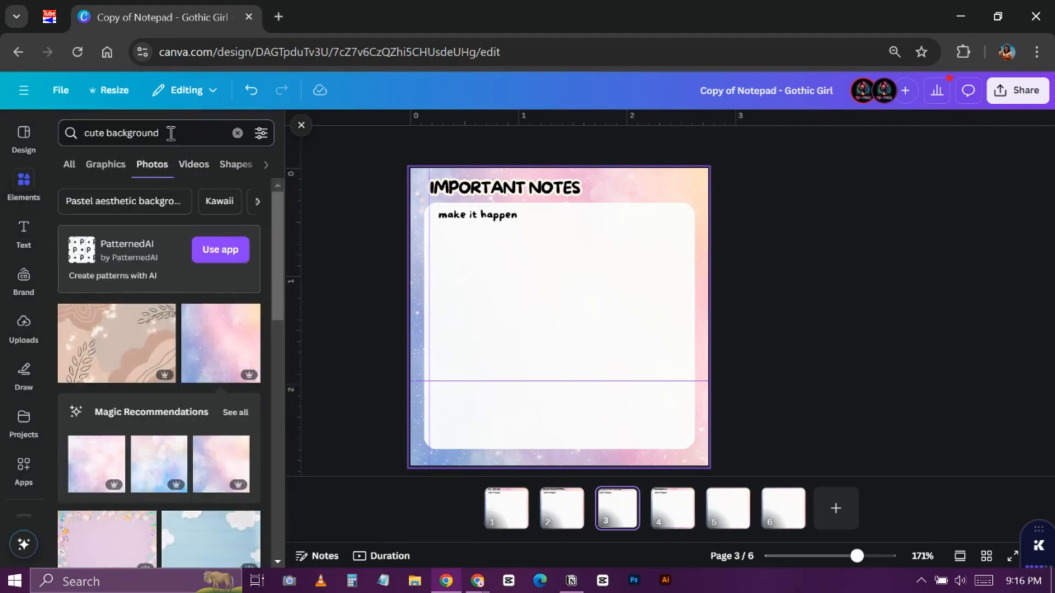
{"action": "key", "text": "BackSpace"}
{"action": "key", "text": "BackSpace"}
{"action": "key", "text": "BackSpace"}
{"action": "key", "text": "BackSpace"}
{"action": "key", "text": "BackSpace"}
{"action": "key", "text": "BackSpace"}
{"action": "key", "text": "BackSpace"}
{"action": "key", "text": "BackSpace"}
{"action": "key", "text": "BackSpace"}
{"action": "key", "text": "BackSpace"}
{"action": "key", "text": "BackSpace"}
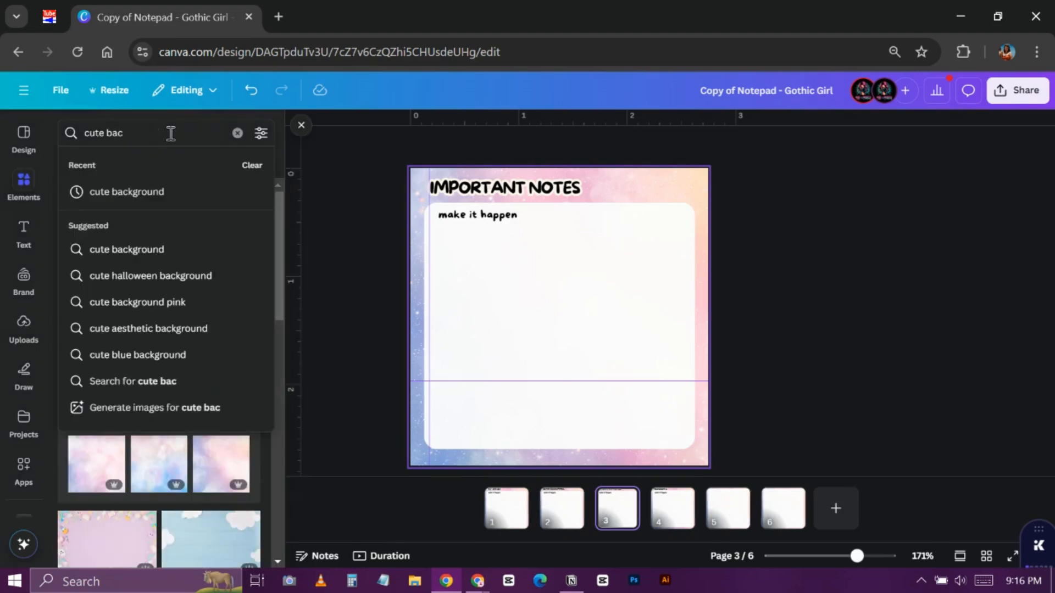
{"action": "type", "text": "glitter elements"}
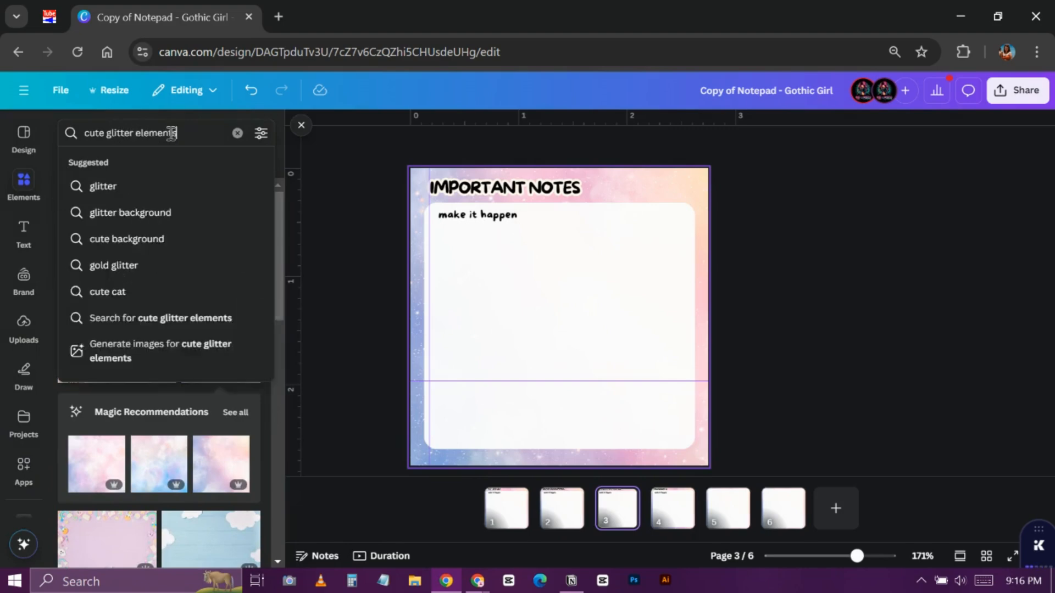
{"action": "key", "text": "Return"}
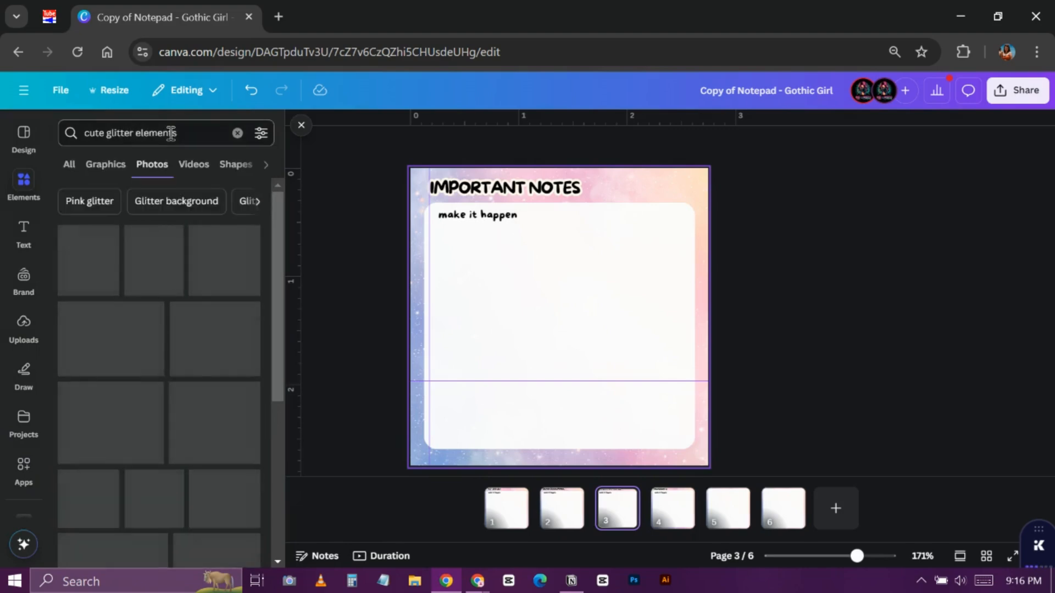
{"action": "left_click", "coordinate": [92, 168]}
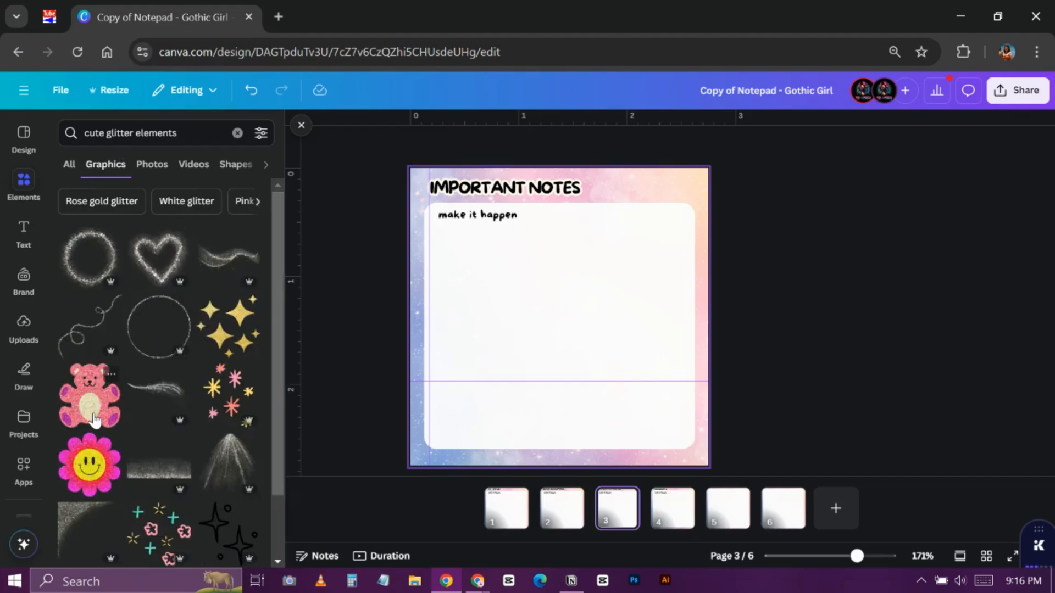
Add the pink glitter teddy bear to page 3, shrink it, and place it in the page's lower-right corner.
{"action": "left_click", "coordinate": [94, 421]}
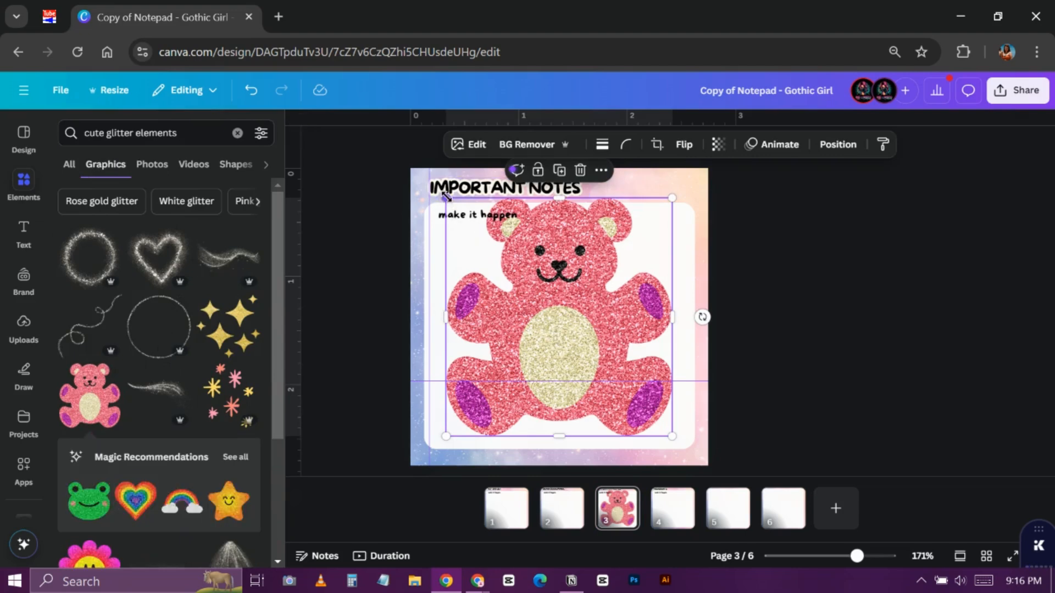
{"action": "left_click_drag", "start_coordinate": [517, 271], "coordinate": [584, 344]}
{"action": "left_click_drag", "start_coordinate": [639, 406], "coordinate": [671, 445]}
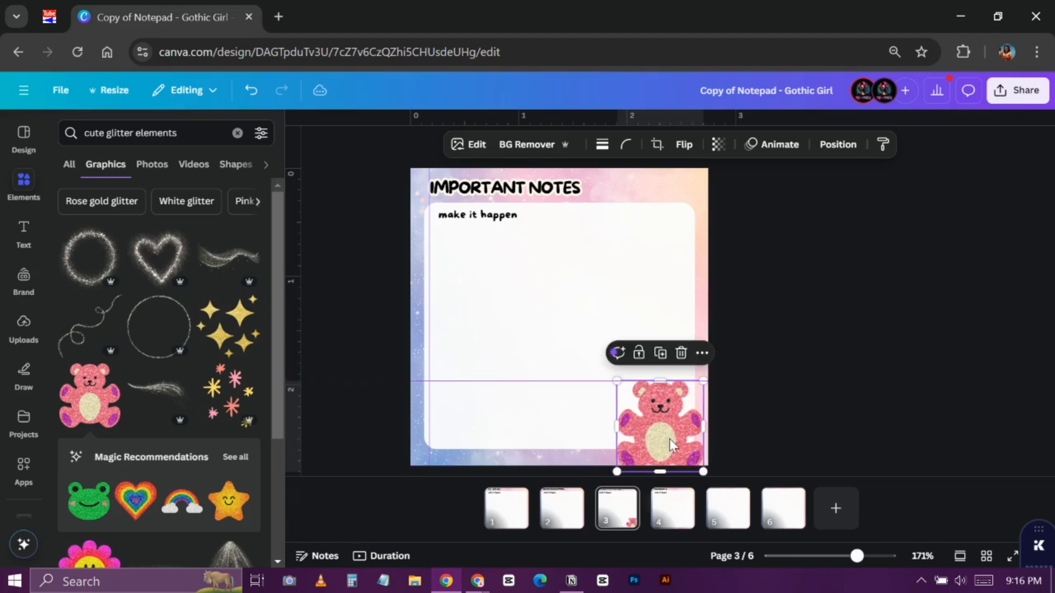
Add the green glitter frog to the To-Do List page, reduced in size, in the page's lower-right corner.
{"action": "left_click", "coordinate": [505, 510]}
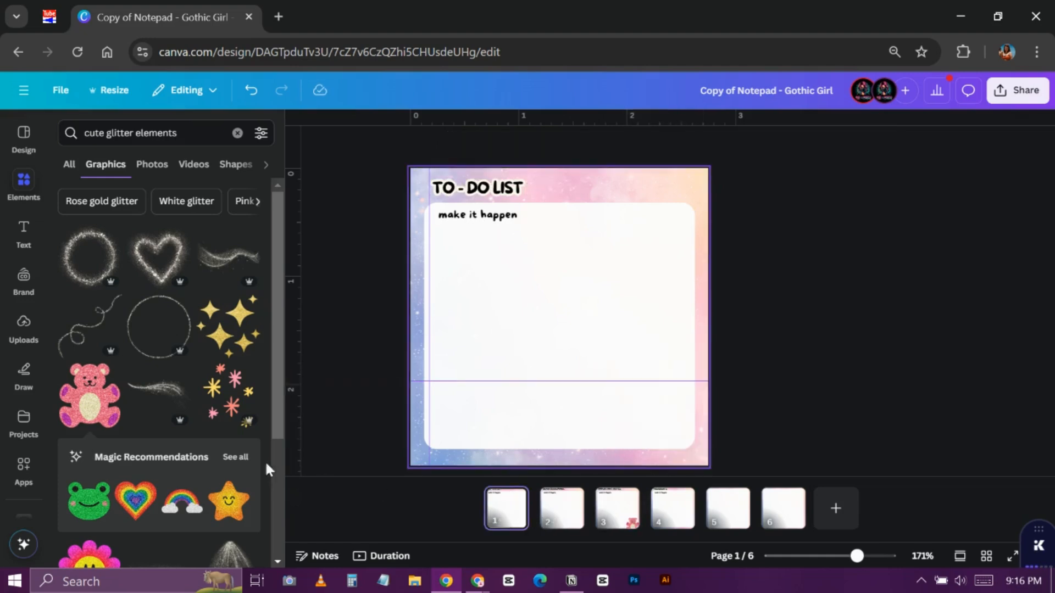
{"action": "left_click", "coordinate": [94, 501]}
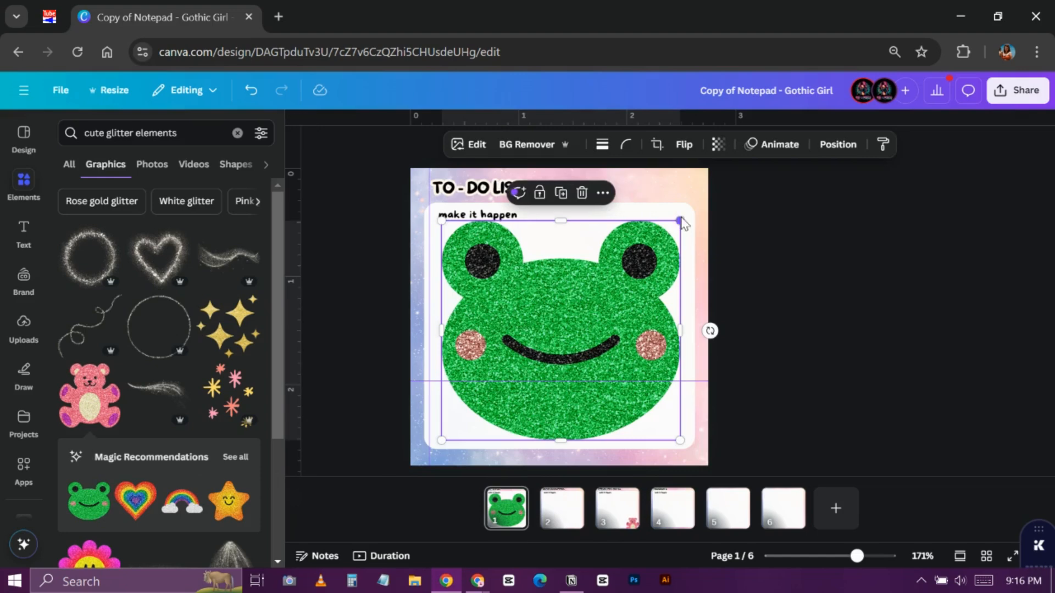
{"action": "left_click_drag", "start_coordinate": [679, 219], "coordinate": [531, 387]}
{"action": "left_click_drag", "start_coordinate": [479, 412], "coordinate": [662, 439]}
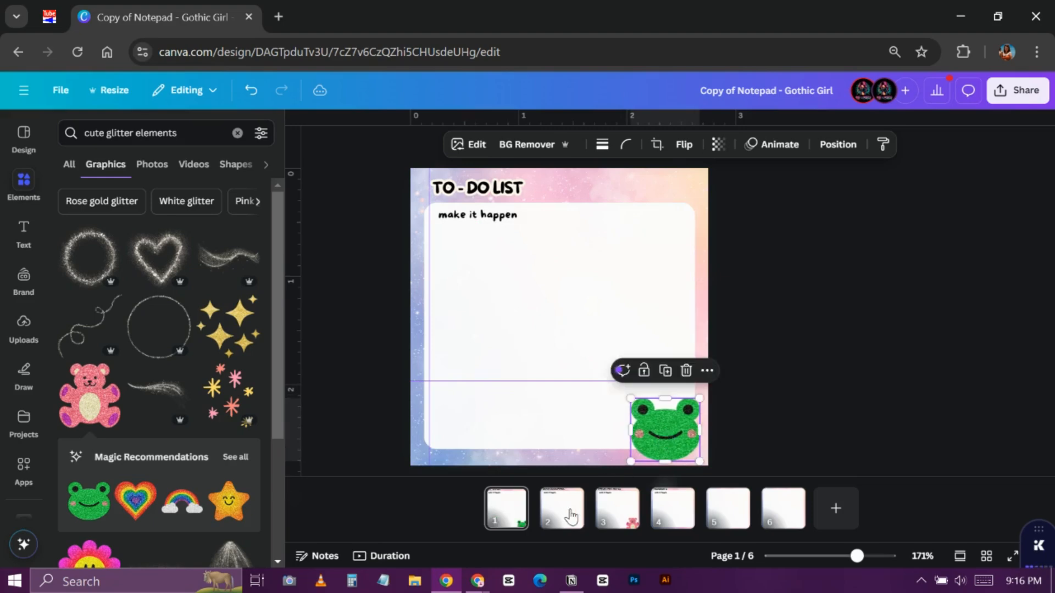
Add the smiling orange glitter star to page 2, Brain Bookmark, reduced in size, in the page's lower-left corner.
{"action": "left_click", "coordinate": [225, 508]}
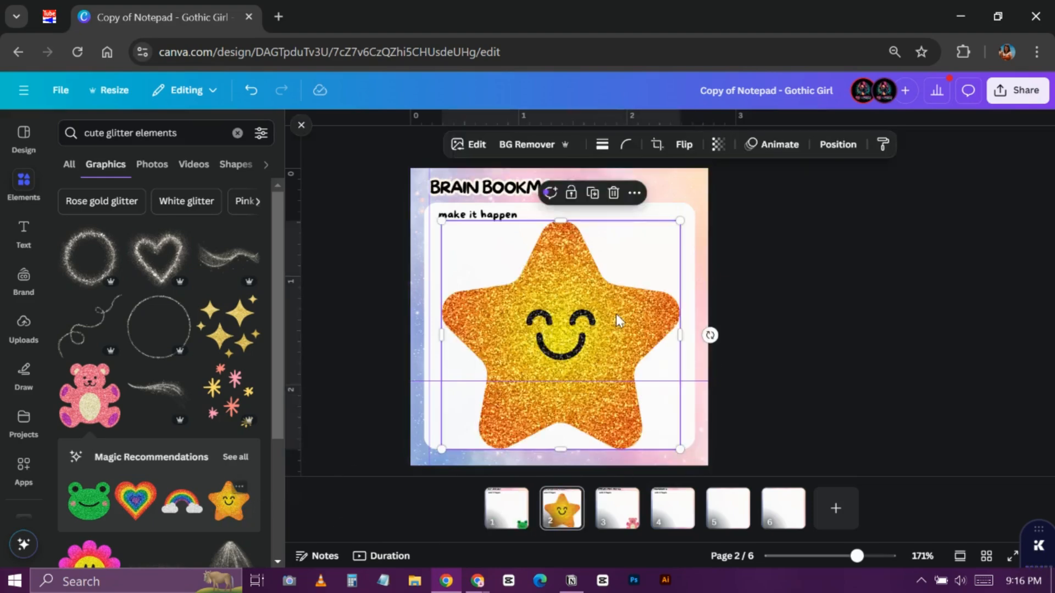
{"action": "left_click_drag", "start_coordinate": [571, 346], "coordinate": [518, 373]}
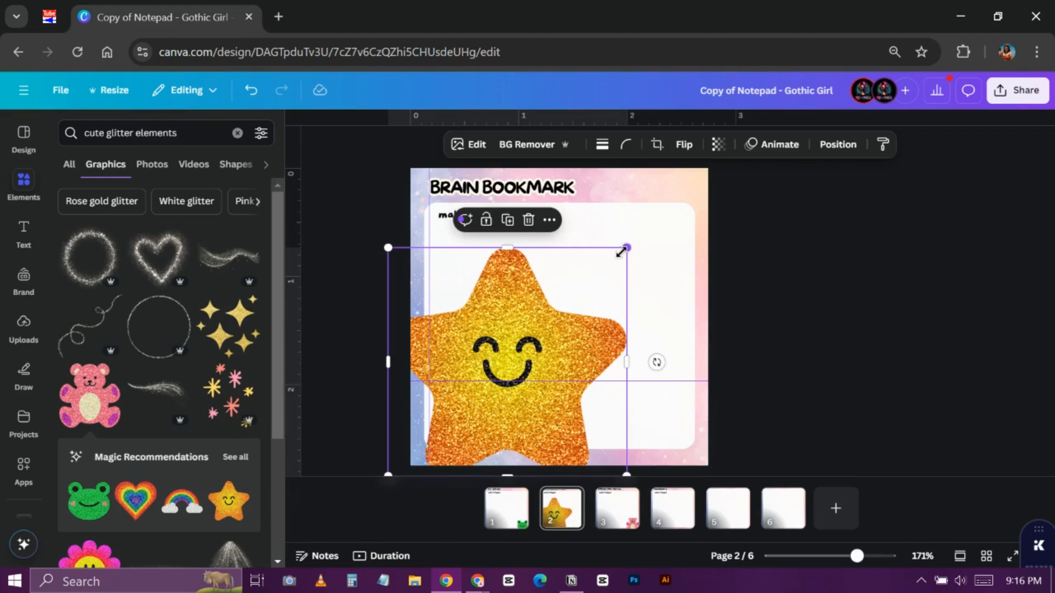
{"action": "left_click_drag", "start_coordinate": [621, 251], "coordinate": [495, 409]}
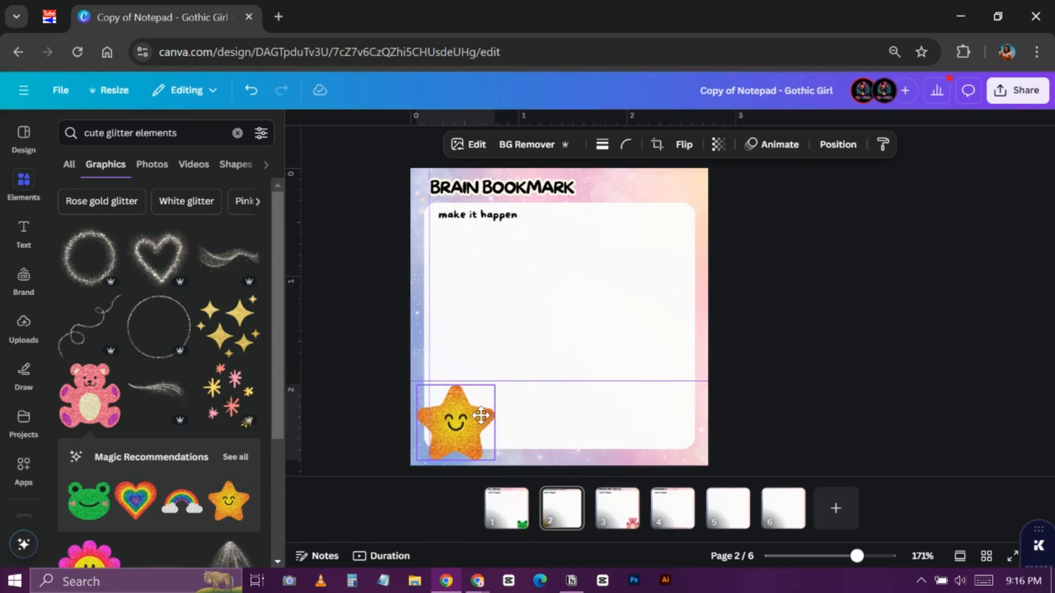
Add the glitter rainbow with clouds to page 4, Highlights, reduced in size, in the page's lower-left corner.
{"action": "left_click", "coordinate": [672, 524]}
{"action": "scroll", "coordinate": [142, 495], "scroll_direction": "down", "scroll_amount": 2}
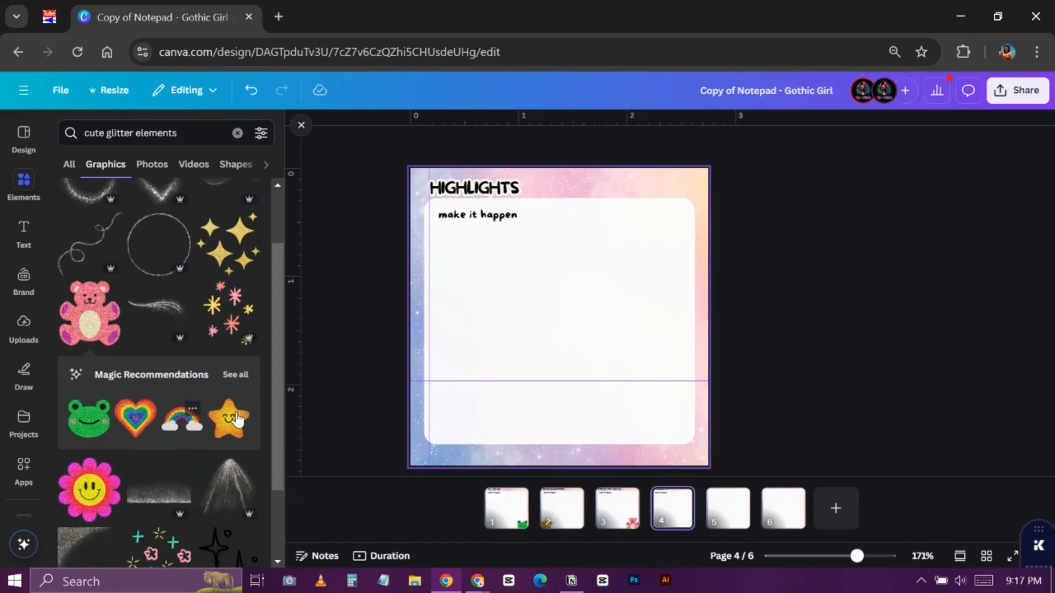
{"action": "left_click", "coordinate": [187, 420]}
{"action": "left_click_drag", "start_coordinate": [679, 252], "coordinate": [460, 428]}
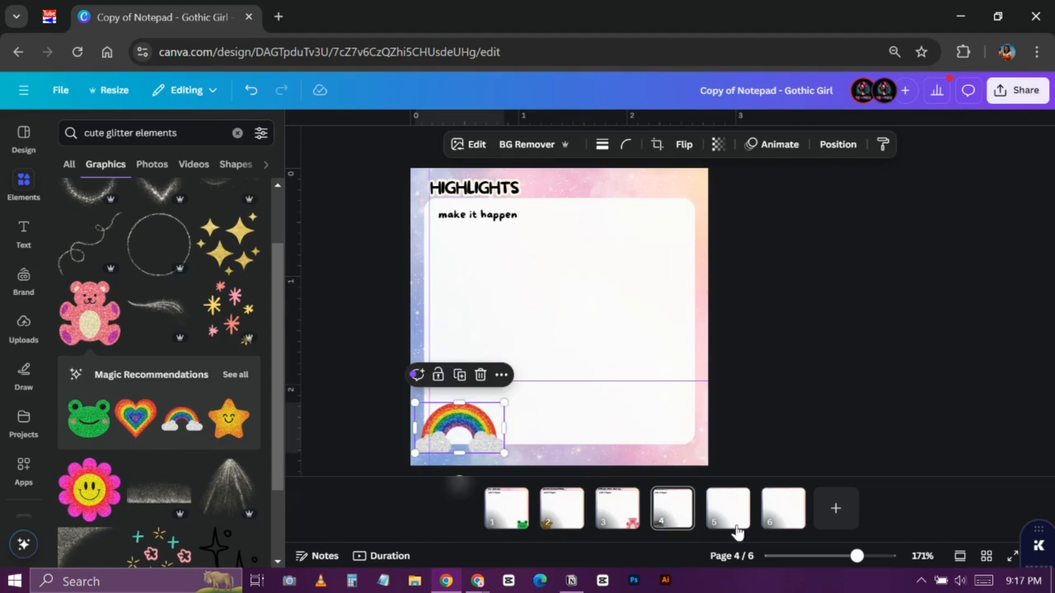
Add the gold glitter star to page 5, shrink it, and place it in the page's lower-right corner.
{"action": "left_click", "coordinate": [729, 497]}
{"action": "scroll", "coordinate": [150, 510], "scroll_direction": "down", "scroll_amount": 2}
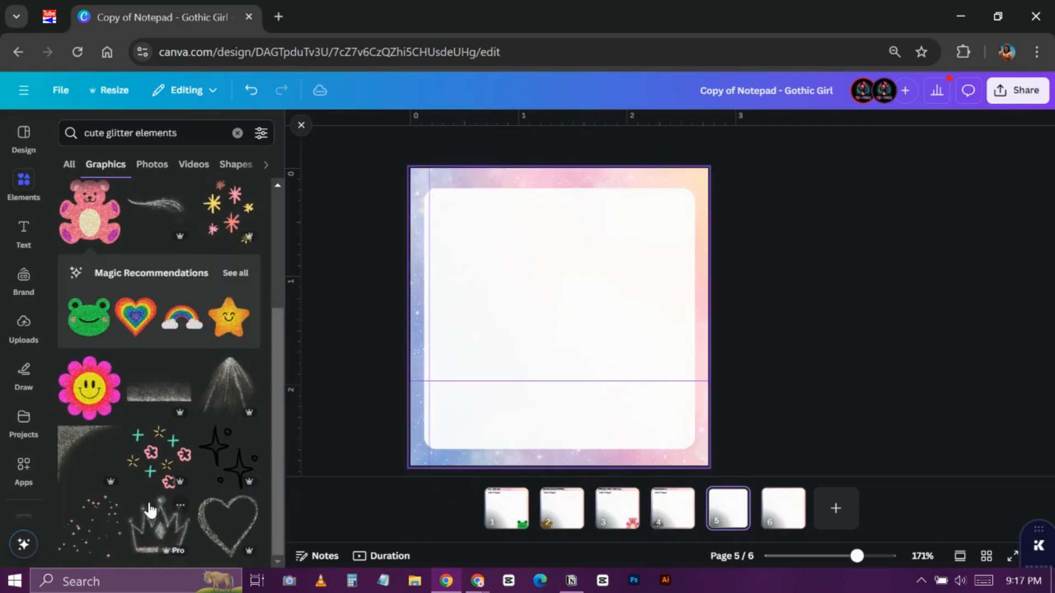
{"action": "scroll", "coordinate": [151, 500], "scroll_direction": "down", "scroll_amount": 3}
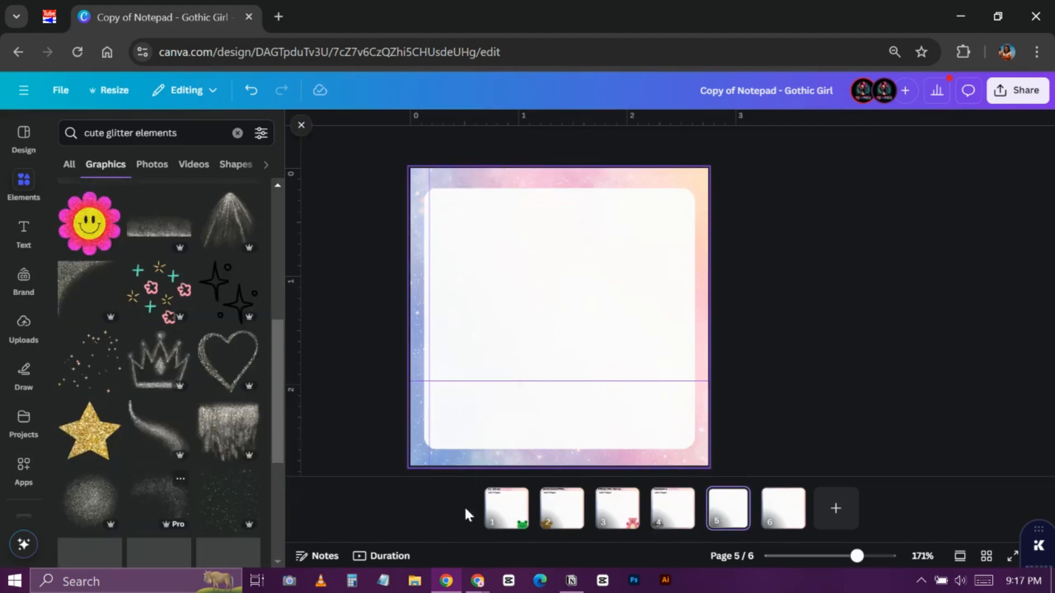
{"action": "left_click", "coordinate": [102, 448]}
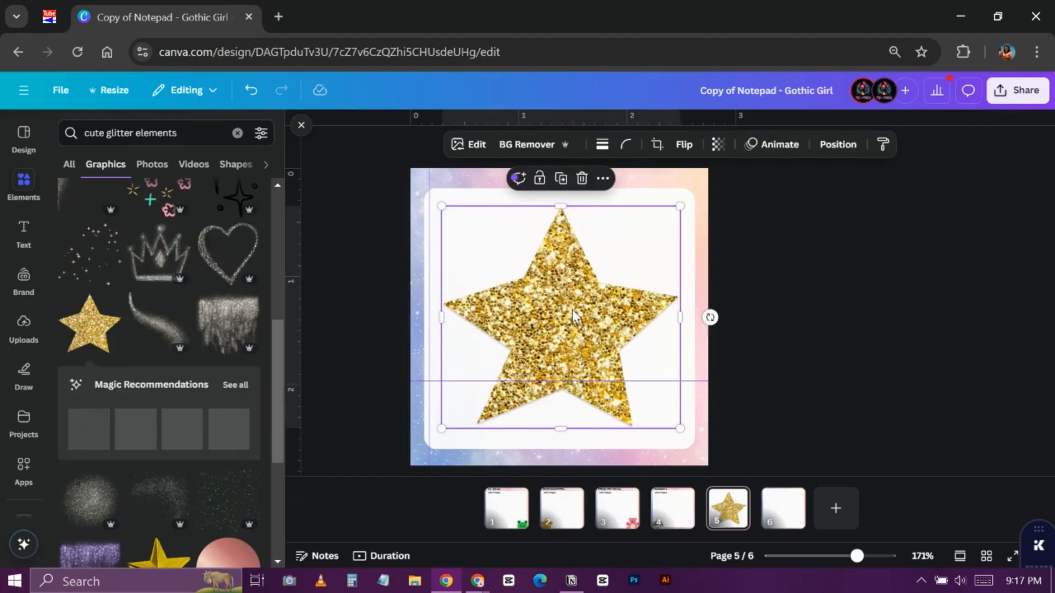
{"action": "left_click_drag", "start_coordinate": [442, 207], "coordinate": [610, 356]}
{"action": "left_click_drag", "start_coordinate": [640, 399], "coordinate": [667, 431]}
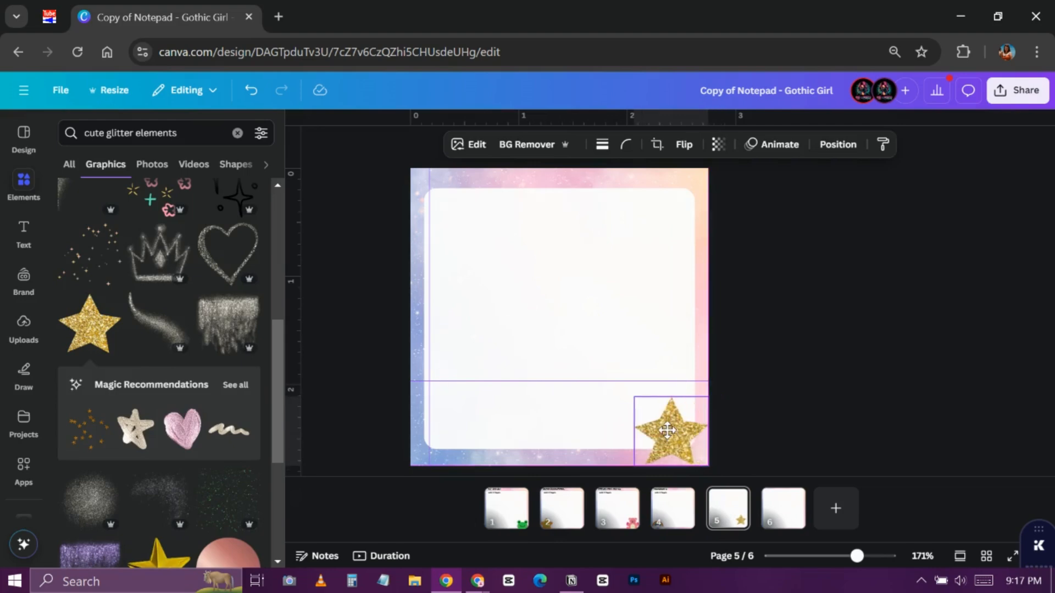
Rename the design as "Notepad - Cute Glitters".
{"action": "left_click", "coordinate": [783, 508]}
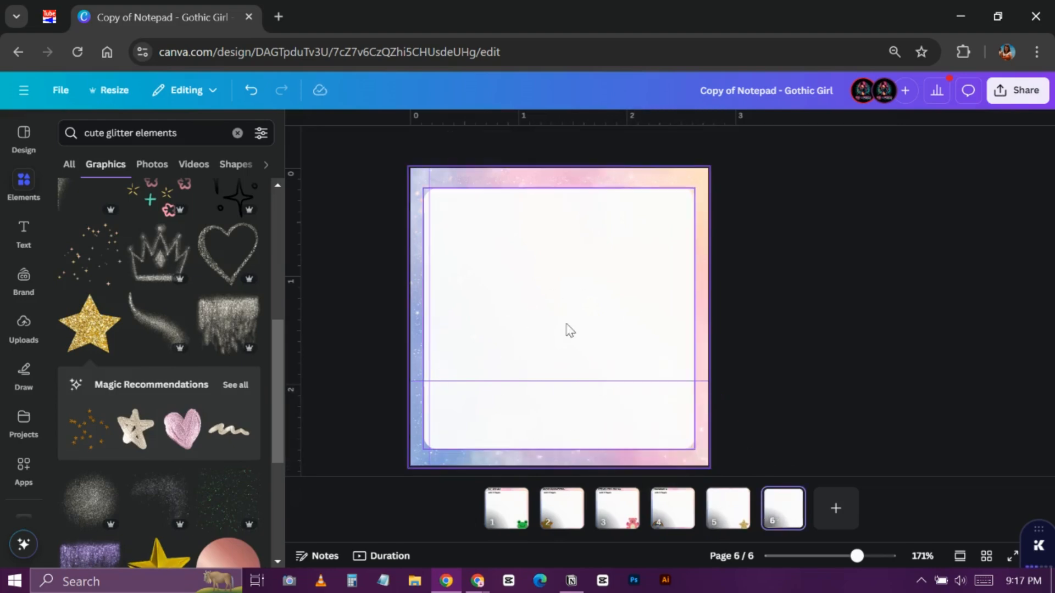
{"action": "left_click", "coordinate": [507, 522]}
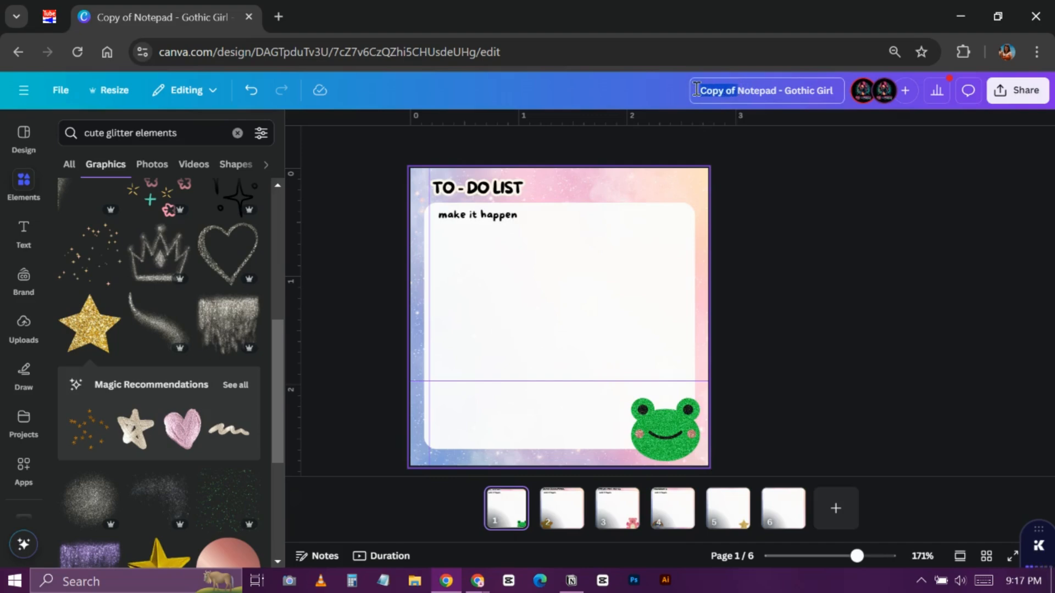
{"action": "key", "text": "BackSpace"}
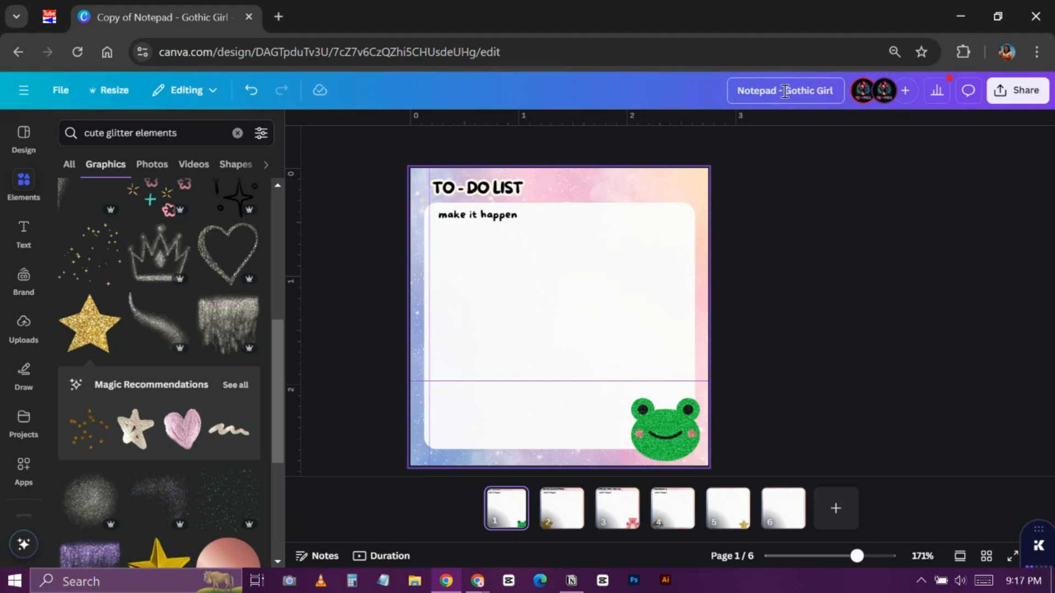
{"action": "left_click_drag", "start_coordinate": [785, 91], "coordinate": [836, 97]}
{"action": "key", "text": "BackSpace"}
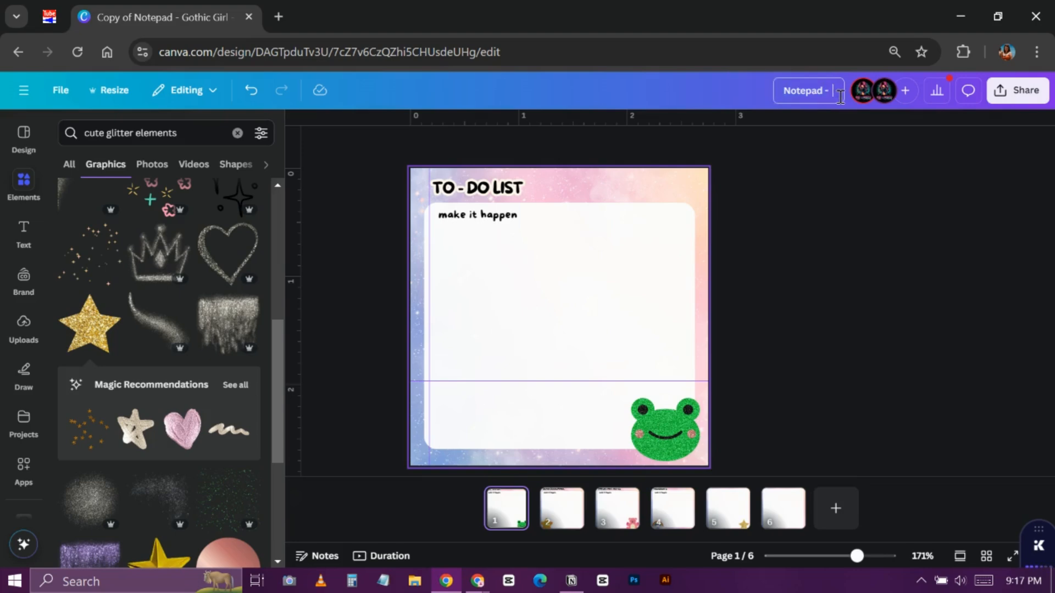
{"action": "type", "text": "cute"}
{"action": "key", "text": "BackSpace"}
{"action": "key", "text": "BackSpace"}
{"action": "key", "text": "BackSpace"}
{"action": "key", "text": "BackSpace"}
{"action": "type", "text": "Cute Glitters"}
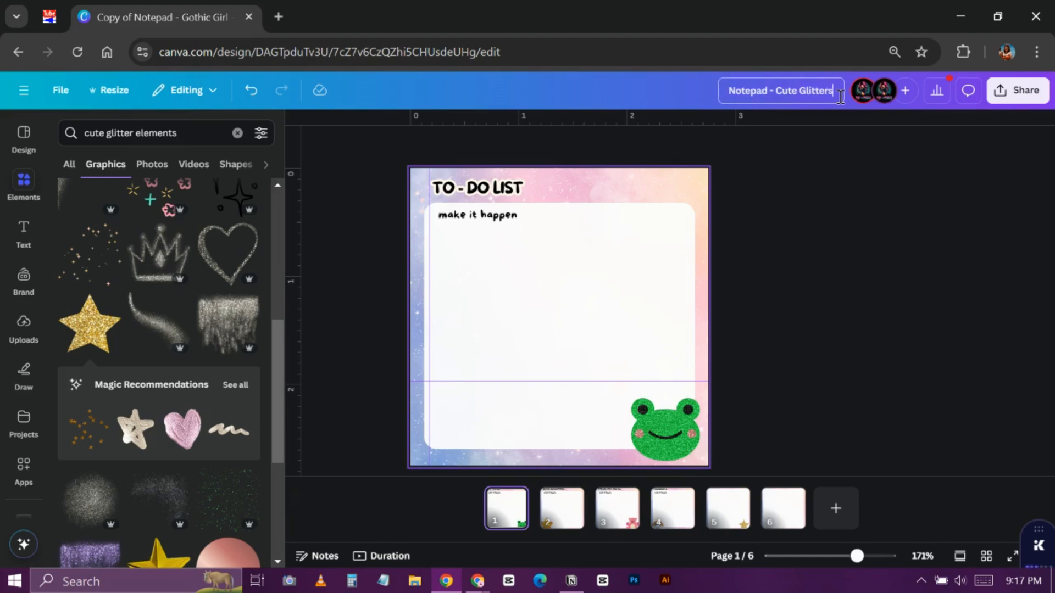
{"action": "left_click", "coordinate": [674, 188]}
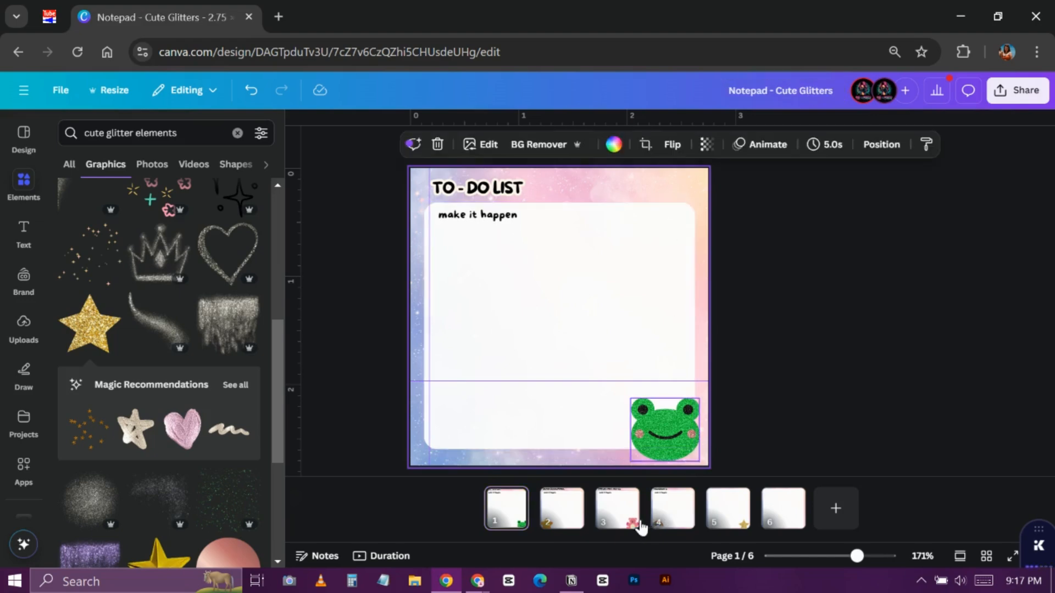
Switch to the original account's Canva window and review pages 2 to 5 of the shared notepad.
{"action": "left_click", "coordinate": [571, 525]}
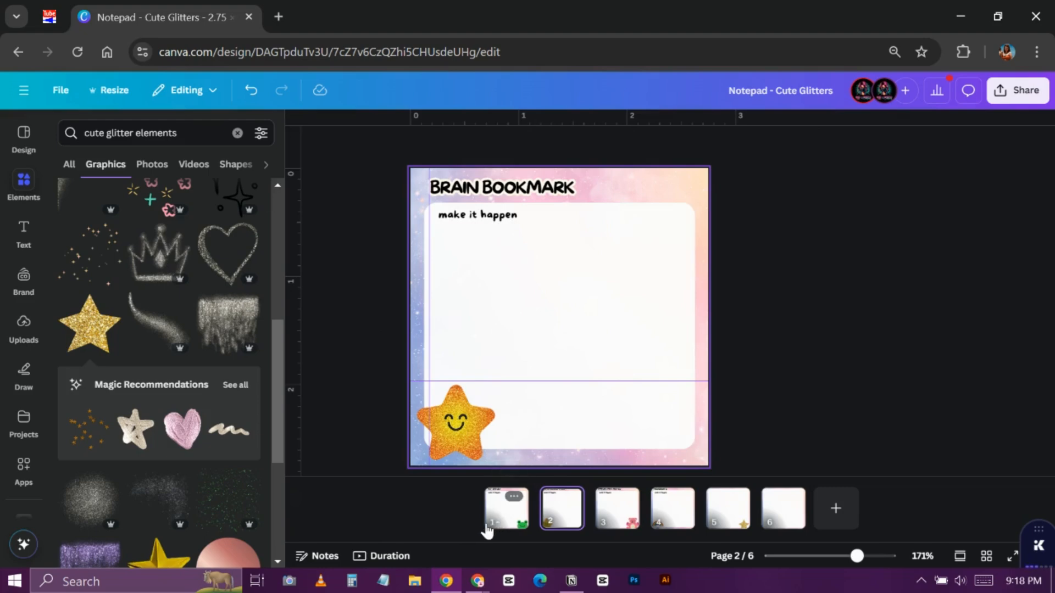
{"action": "left_click", "coordinate": [477, 581]}
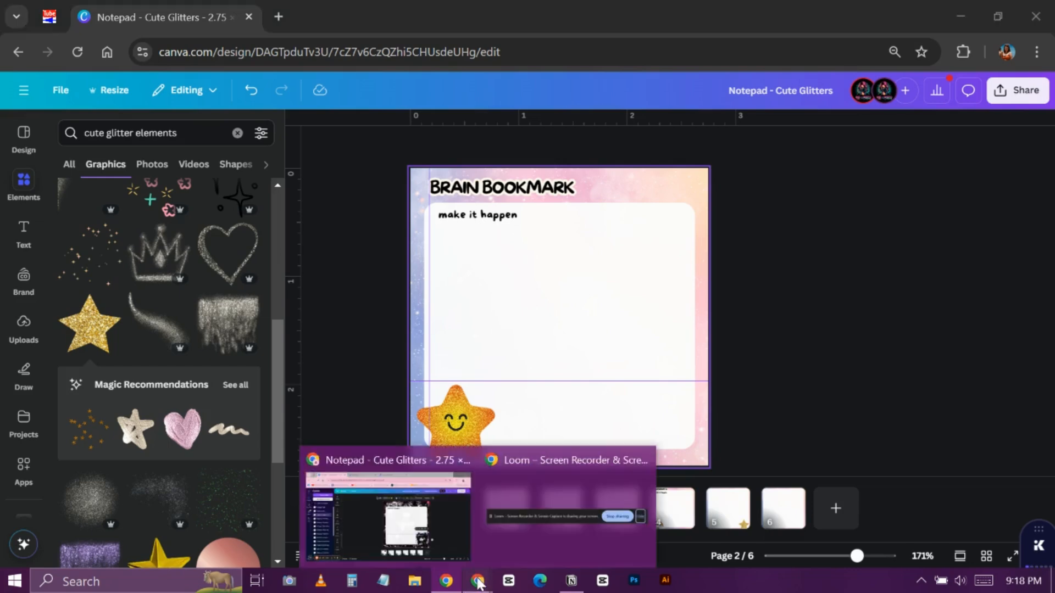
{"action": "left_click", "coordinate": [393, 541]}
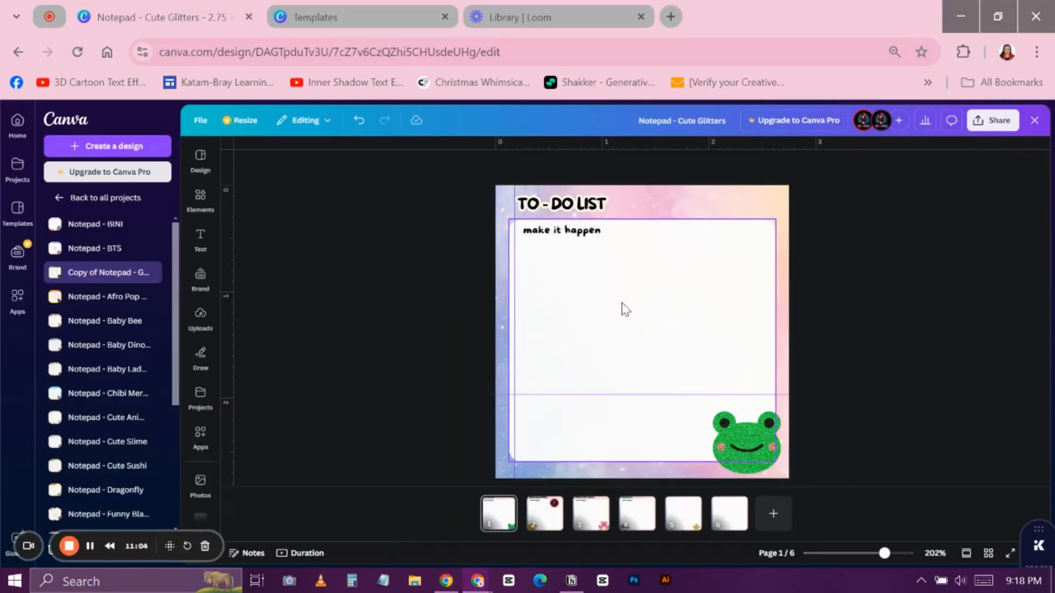
{"action": "left_click", "coordinate": [546, 514]}
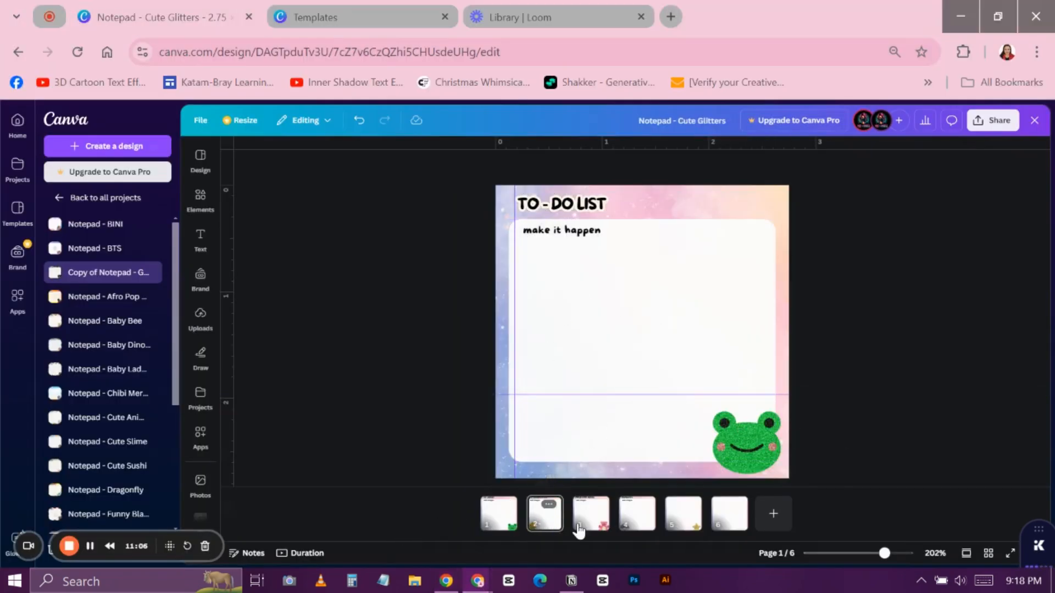
{"action": "left_click", "coordinate": [596, 524]}
{"action": "left_click", "coordinate": [638, 522]}
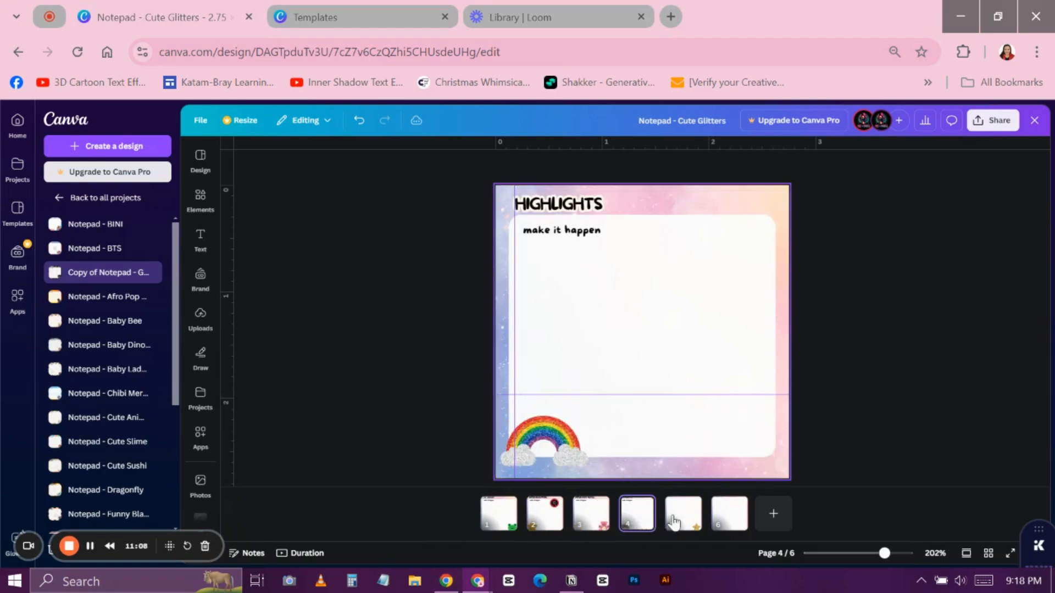
{"action": "left_click", "coordinate": [685, 519]}
Select the white panel and gold star on page 5 in the original account to check them, and clear the selection.
{"action": "left_click", "coordinate": [446, 581]}
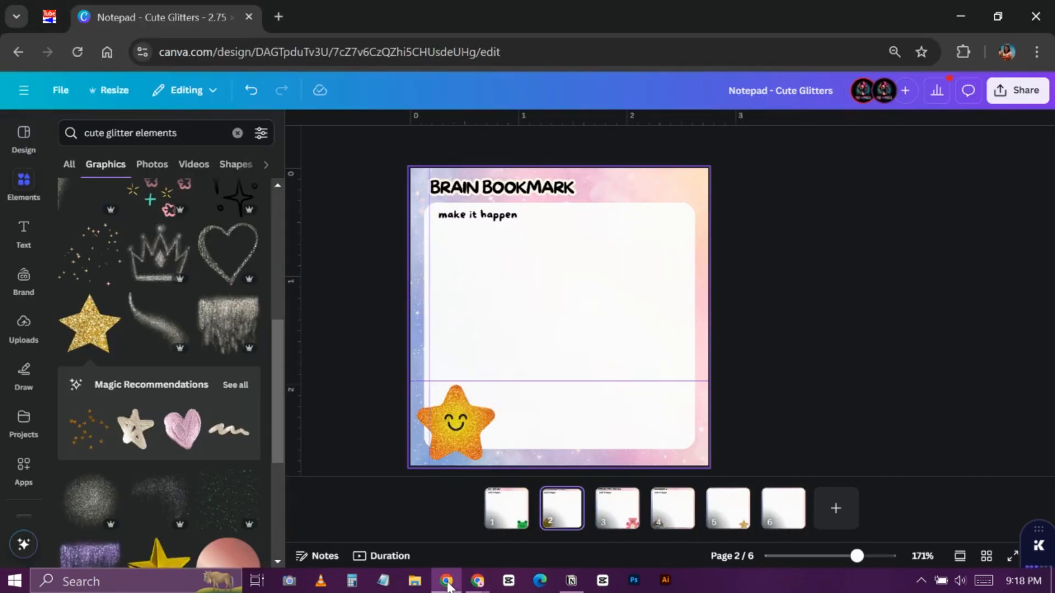
{"action": "left_click", "coordinate": [447, 582]}
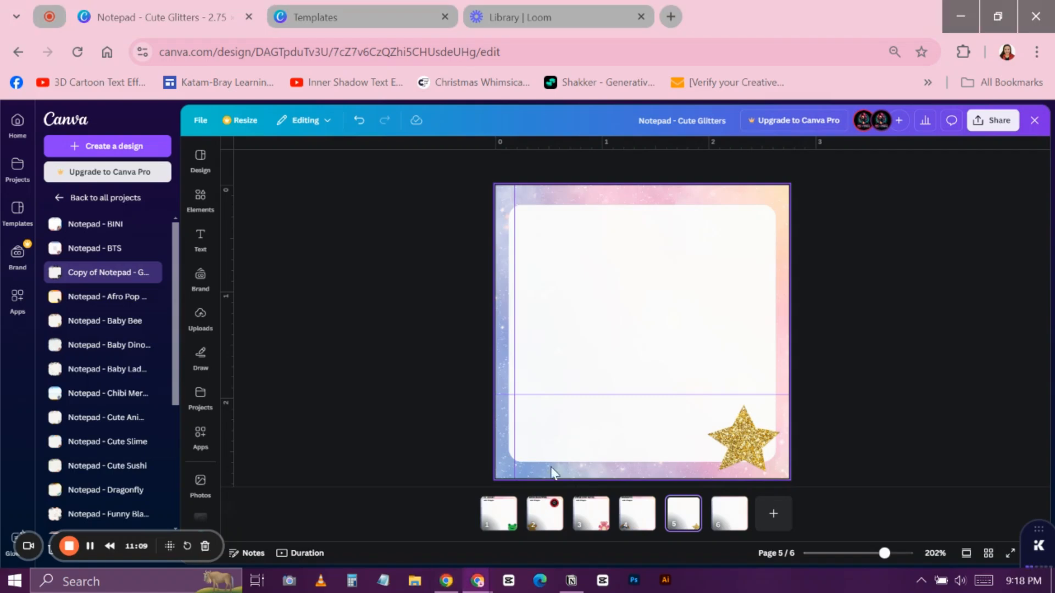
{"action": "left_click", "coordinate": [678, 326]}
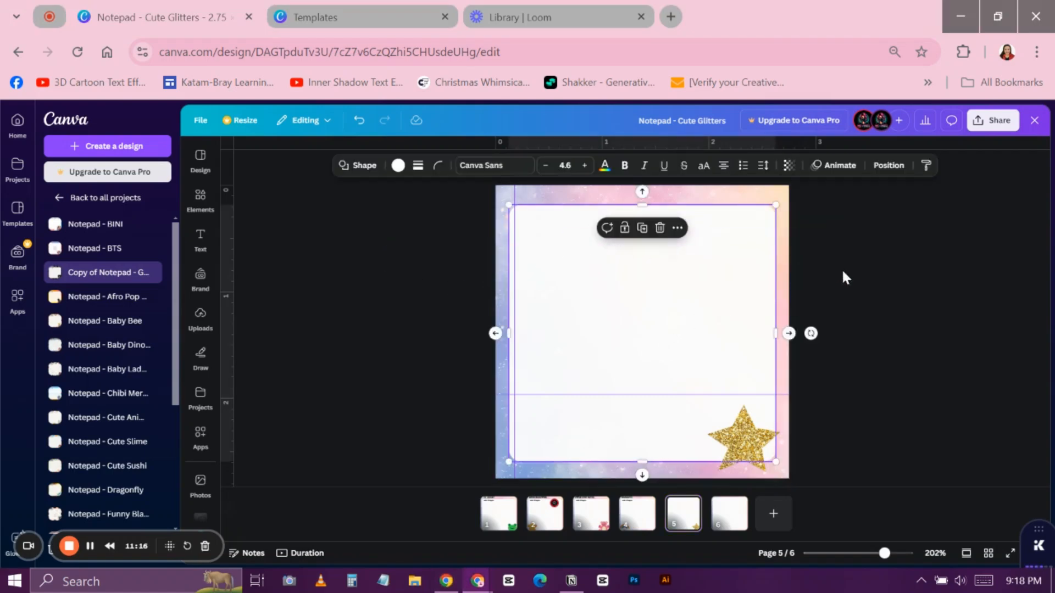
{"action": "left_click_drag", "start_coordinate": [838, 279], "coordinate": [562, 471]}
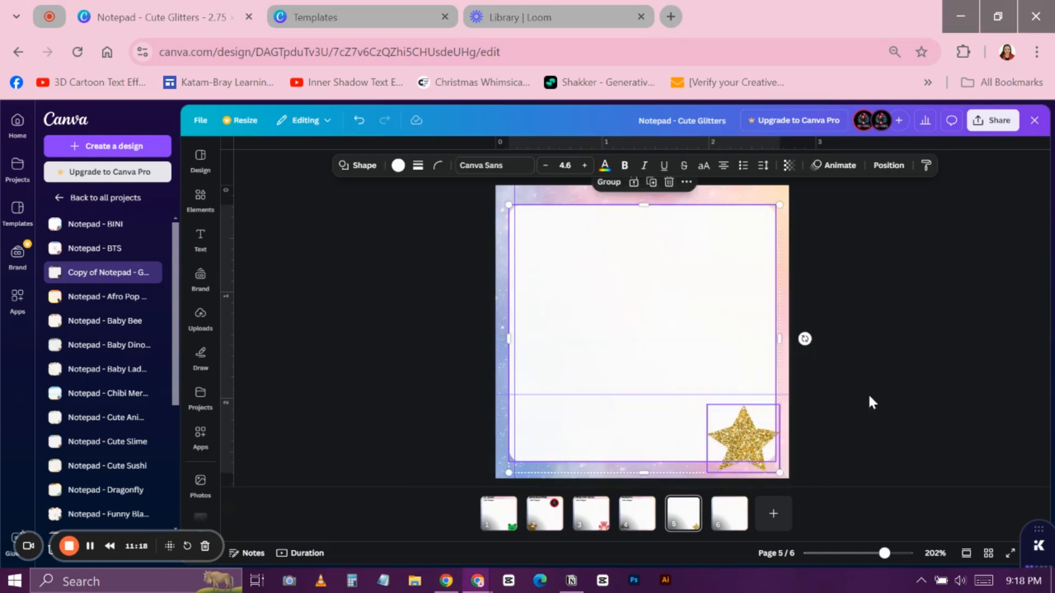
{"action": "left_click", "coordinate": [803, 391]}
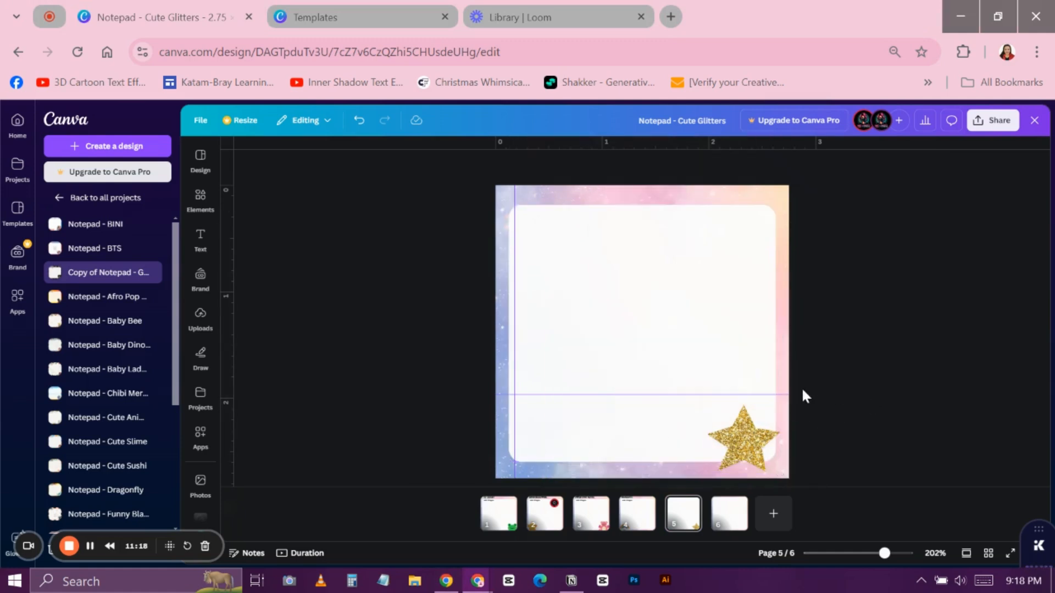
Reopen Notepad - Cute Glitters from the Notepads project folder and look through its pages.
{"action": "left_click", "coordinate": [18, 179]}
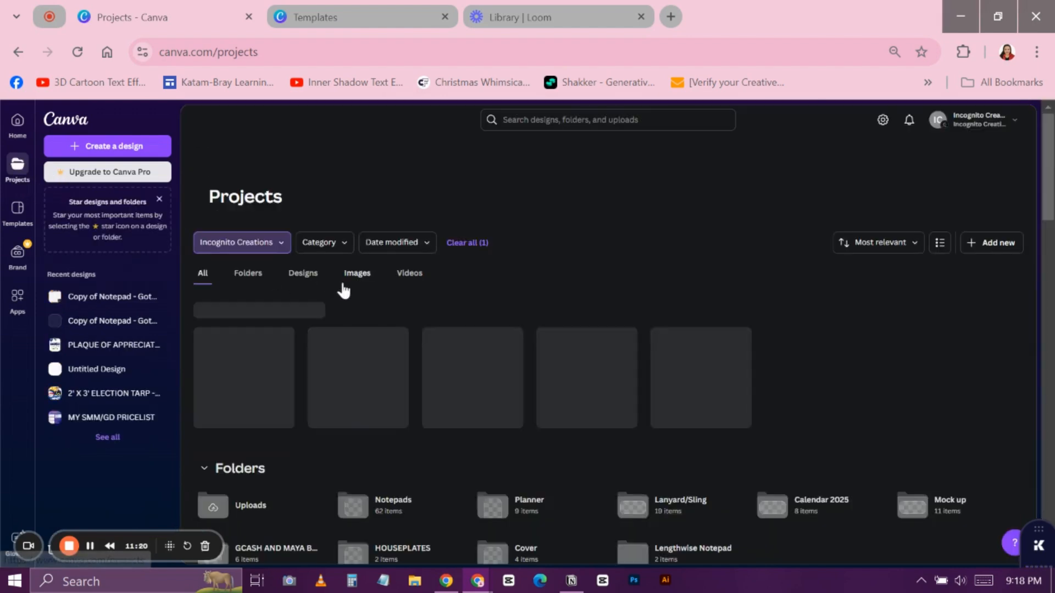
{"action": "left_click", "coordinate": [388, 512]}
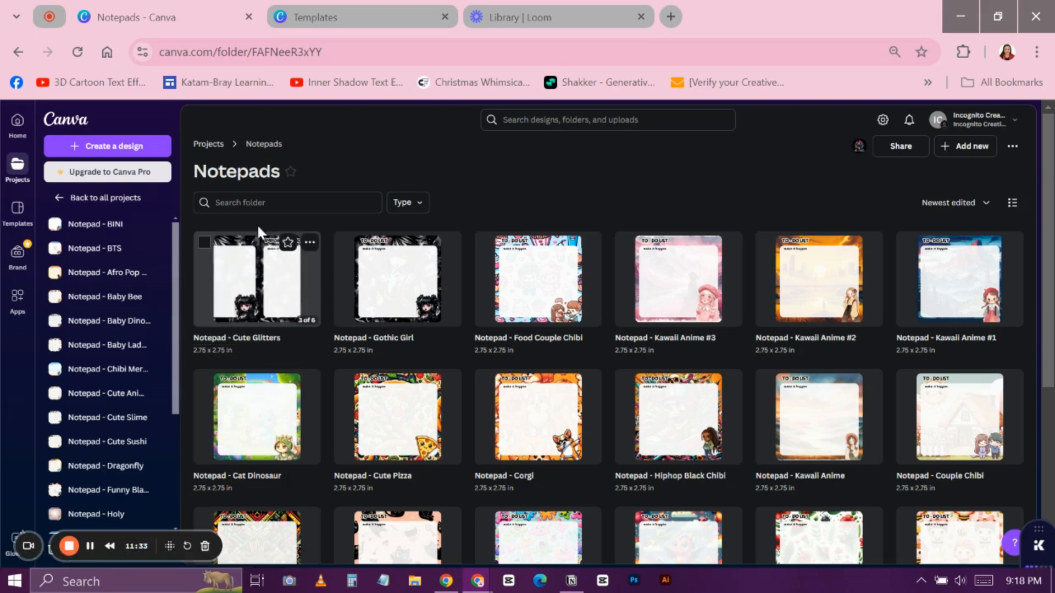
{"action": "left_click", "coordinate": [86, 62]}
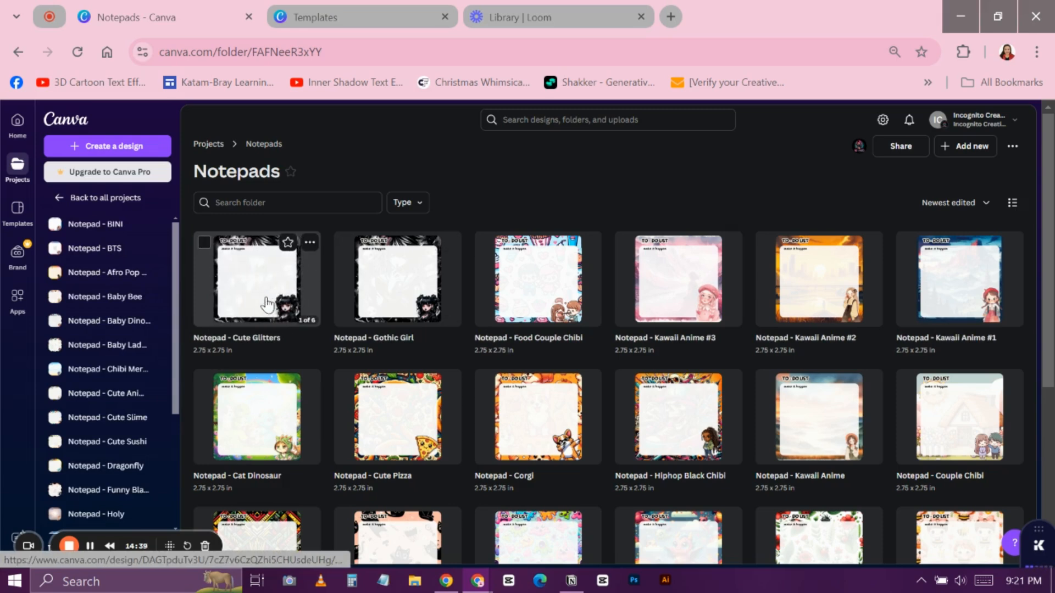
{"action": "left_click", "coordinate": [268, 303]}
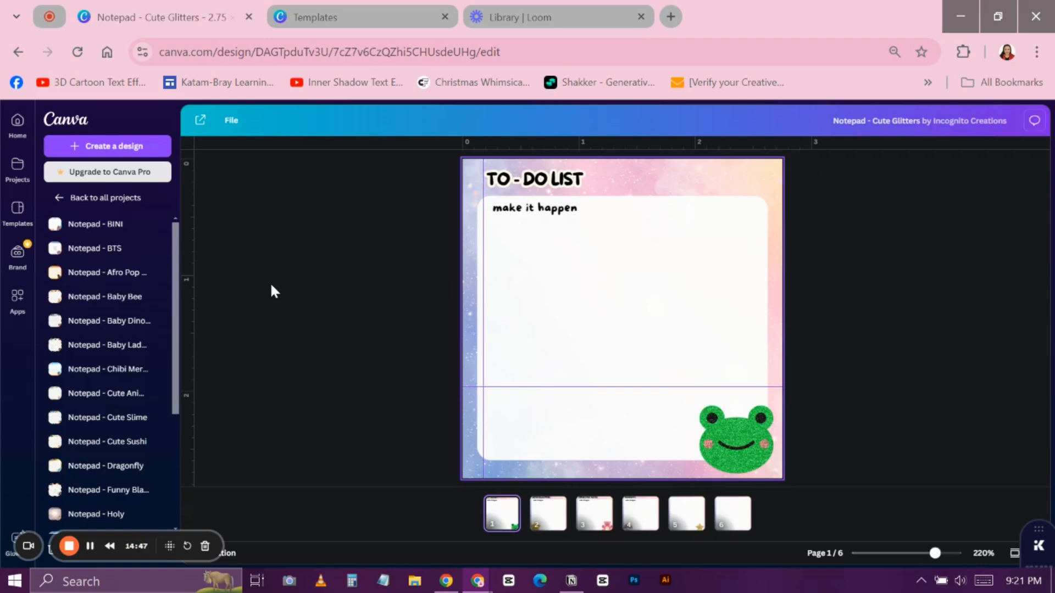
{"action": "left_click", "coordinate": [549, 522]}
{"action": "left_click", "coordinate": [594, 519]}
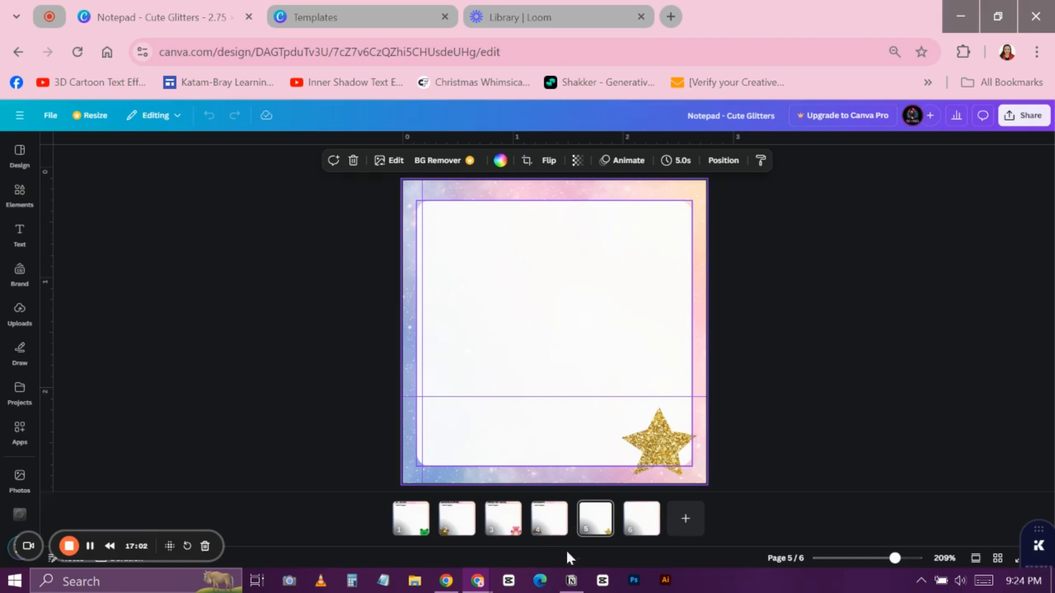
Switch to Notion and collapse the No Canva Pro and Background Patterns sections of the Unlimited High Quality Collections page.
{"action": "left_click", "coordinate": [573, 581]}
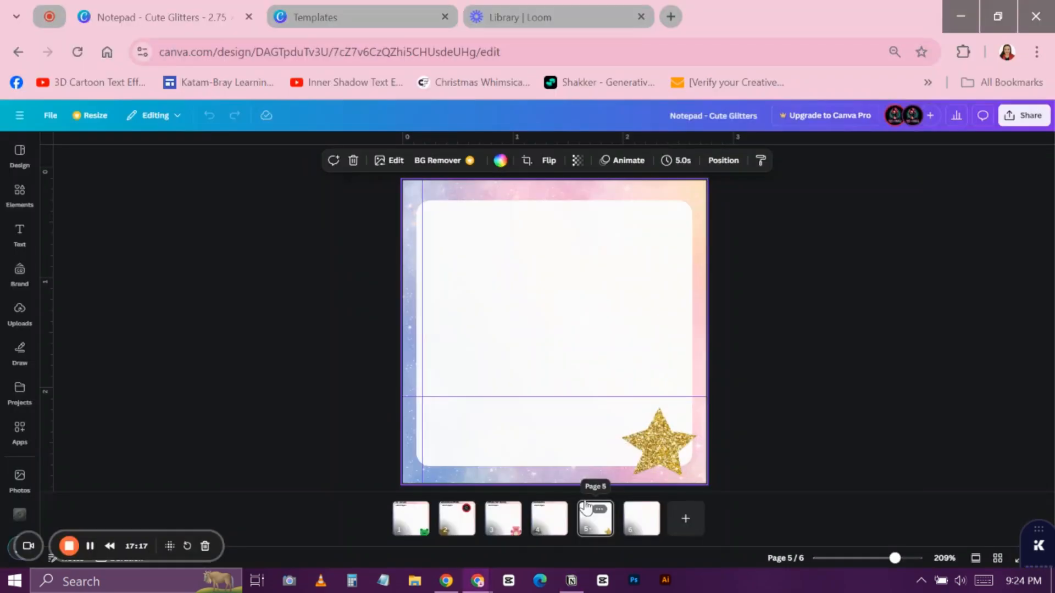
{"action": "left_click", "coordinate": [571, 581]}
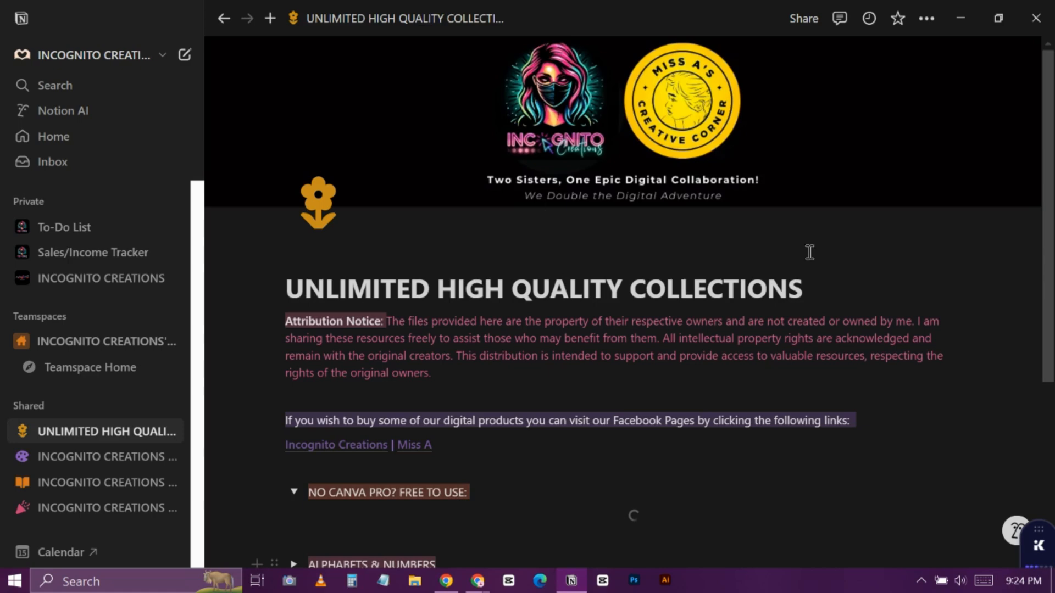
{"action": "scroll", "coordinate": [568, 302], "scroll_direction": "down", "scroll_amount": 3}
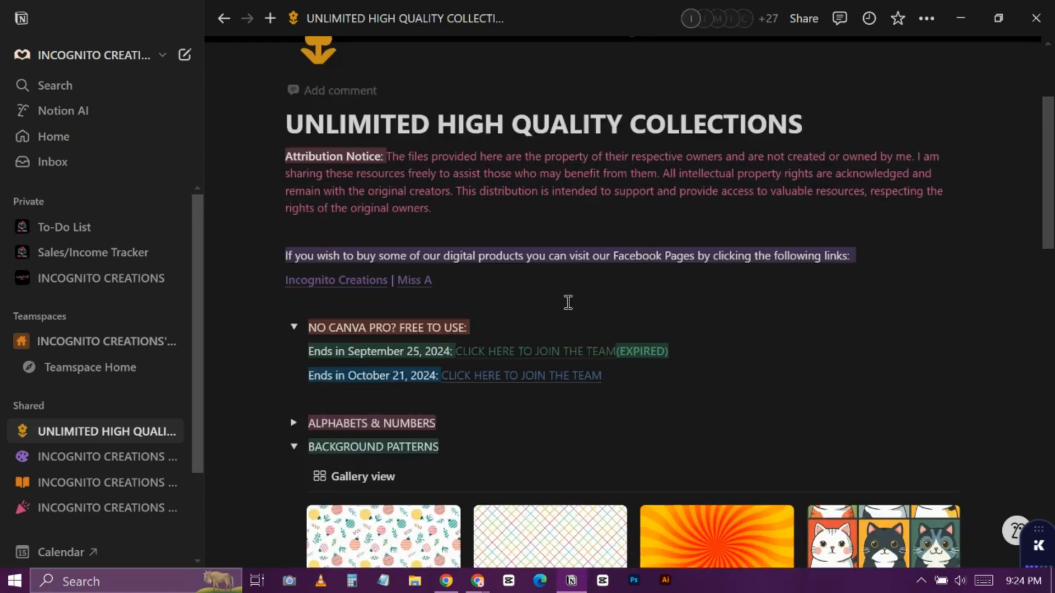
{"action": "left_click", "coordinate": [294, 328]}
{"action": "left_click", "coordinate": [294, 399]}
{"action": "scroll", "coordinate": [266, 388], "scroll_direction": "down", "scroll_amount": 2}
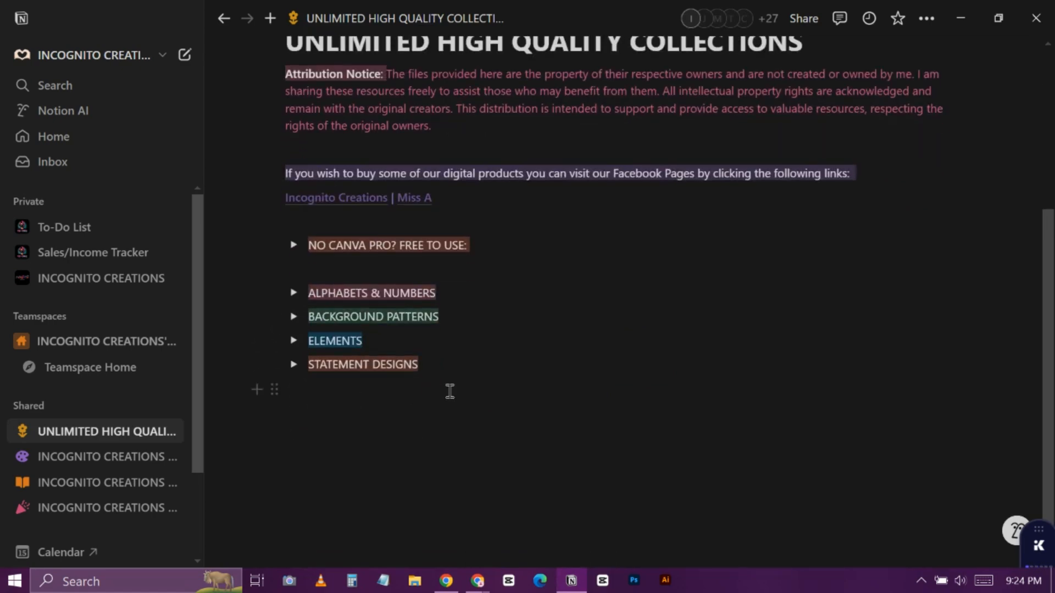
Look over the resource headings, expand the No Canva Pro section to view its team links, and return to the Canva notepad.
{"action": "left_click_drag", "start_coordinate": [418, 365], "coordinate": [300, 308]}
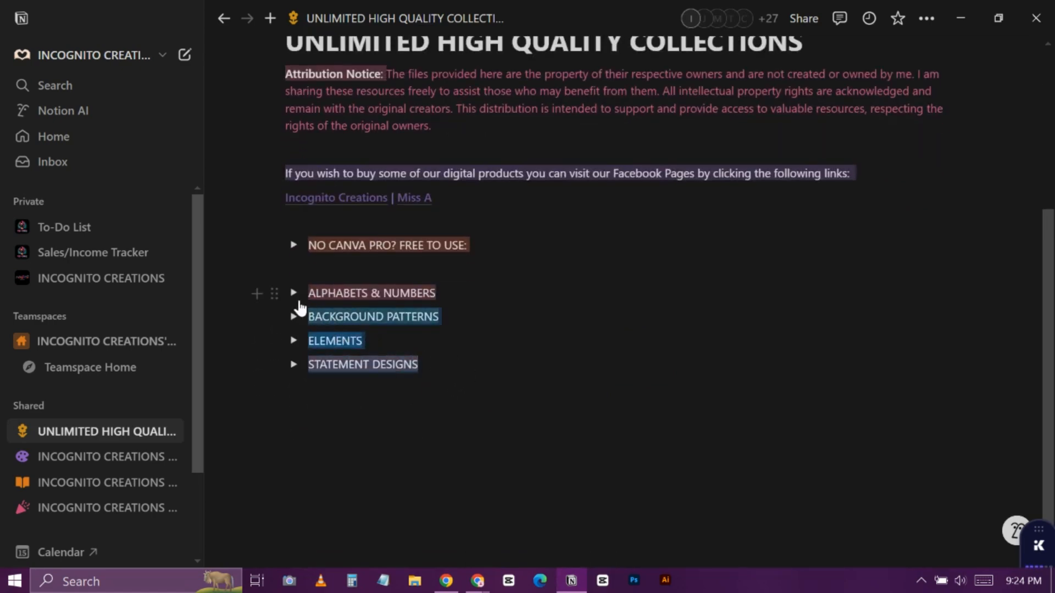
{"action": "left_click", "coordinate": [453, 368]}
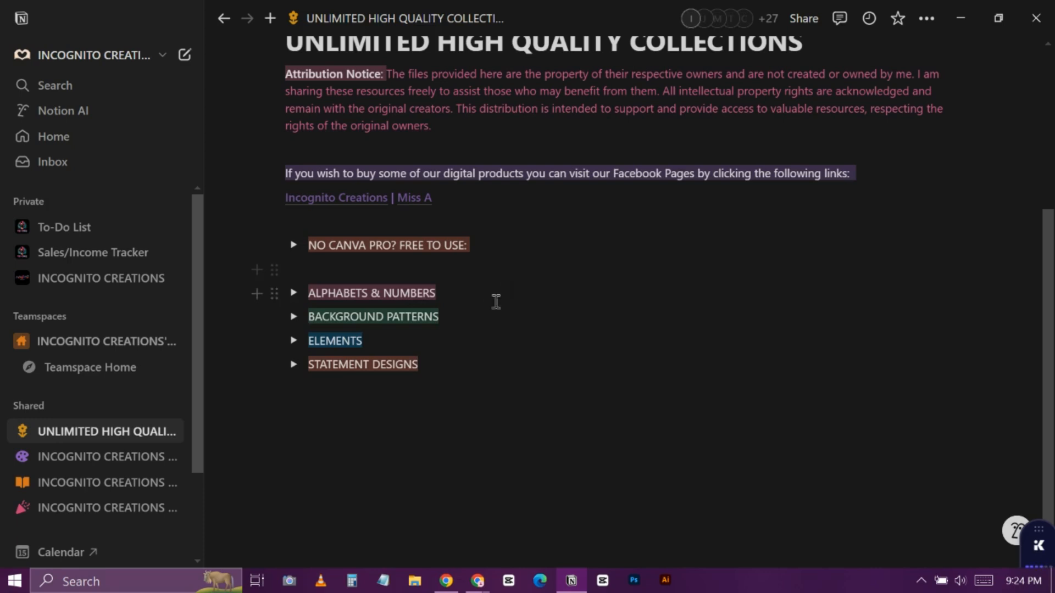
{"action": "scroll", "coordinate": [508, 320], "scroll_direction": "up", "scroll_amount": 3}
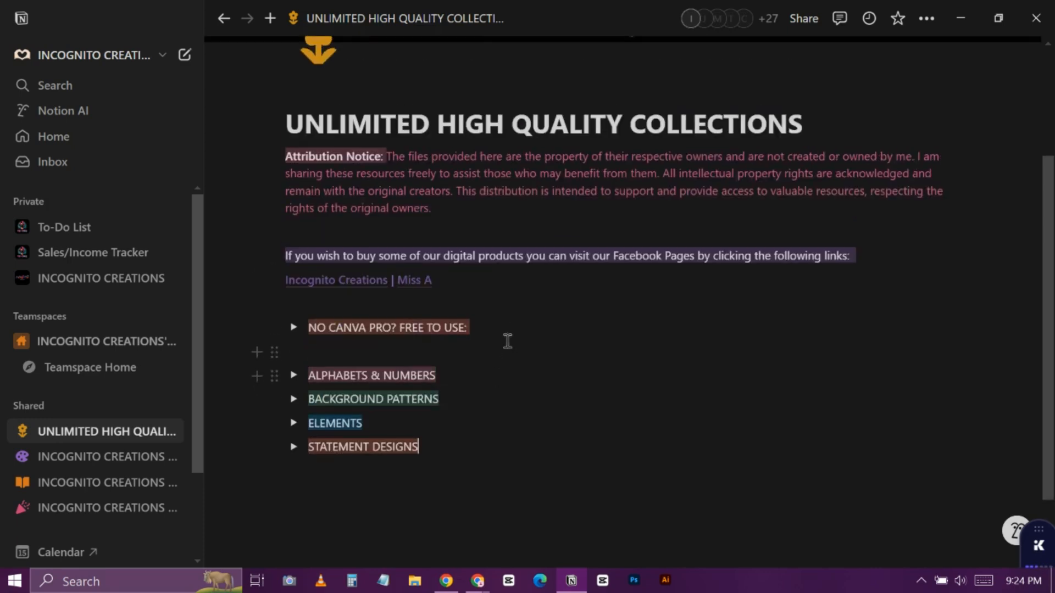
{"action": "left_click_drag", "start_coordinate": [539, 316], "coordinate": [524, 295]}
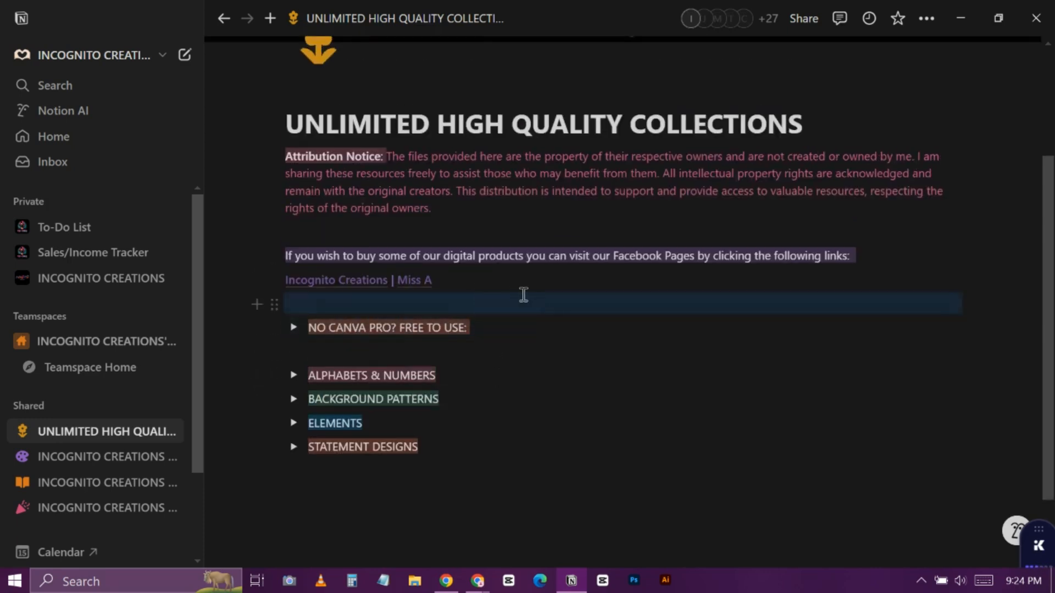
{"action": "left_click", "coordinate": [542, 358]}
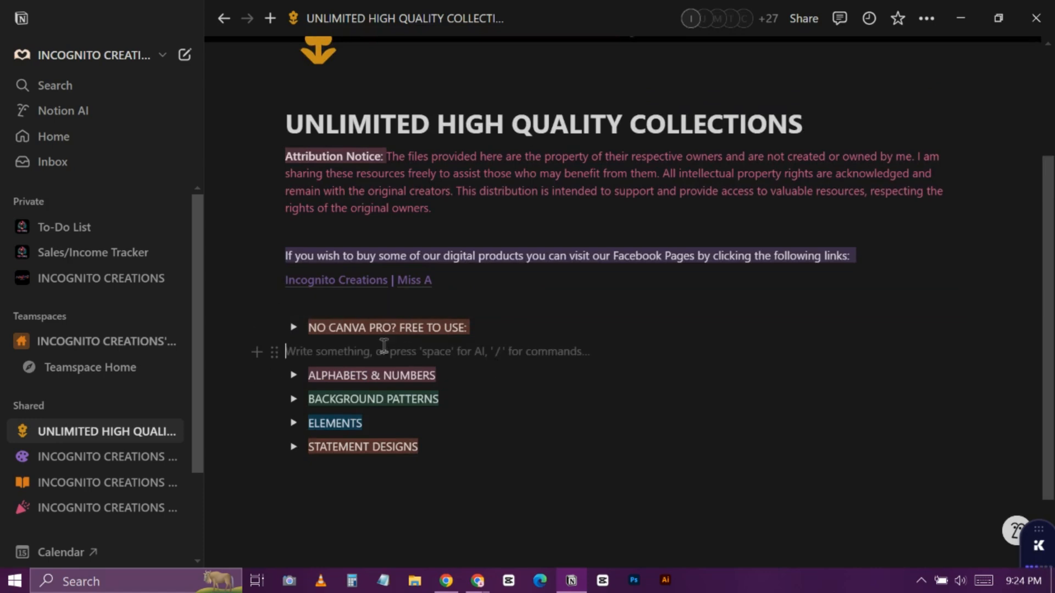
{"action": "left_click", "coordinate": [294, 328]}
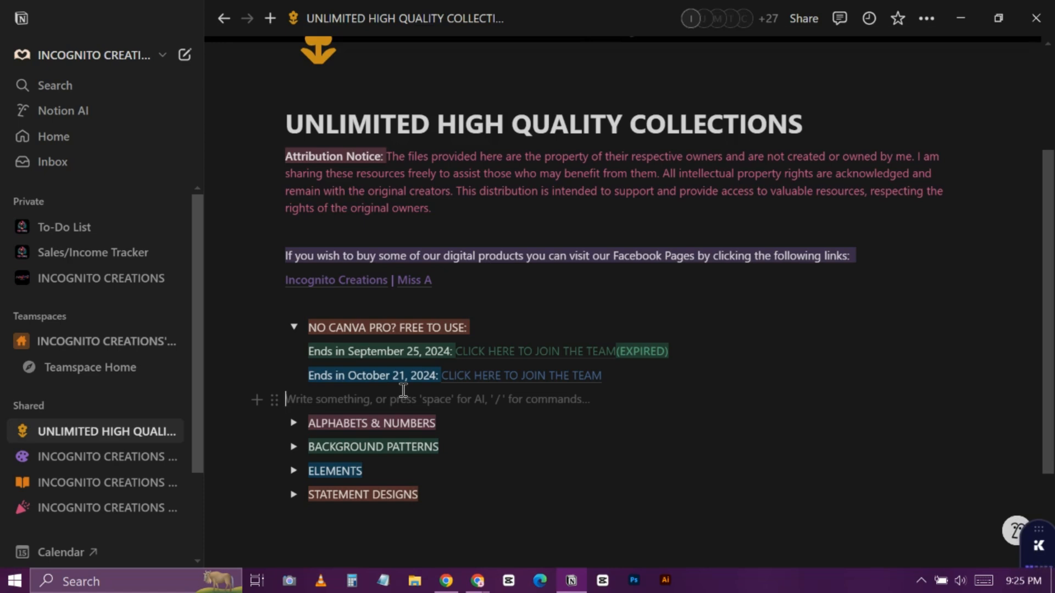
{"action": "left_click", "coordinate": [453, 584]}
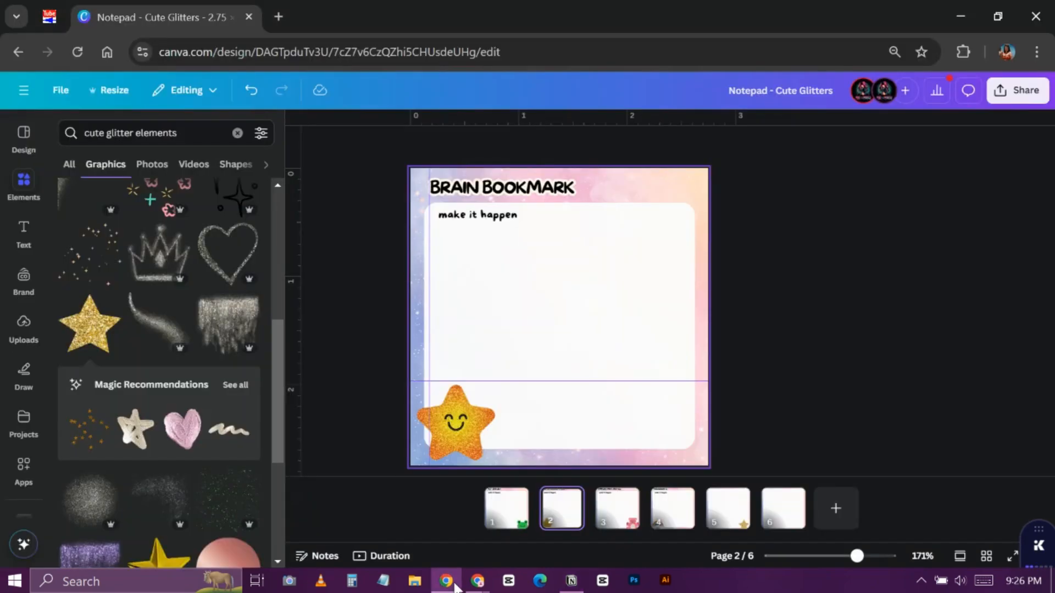